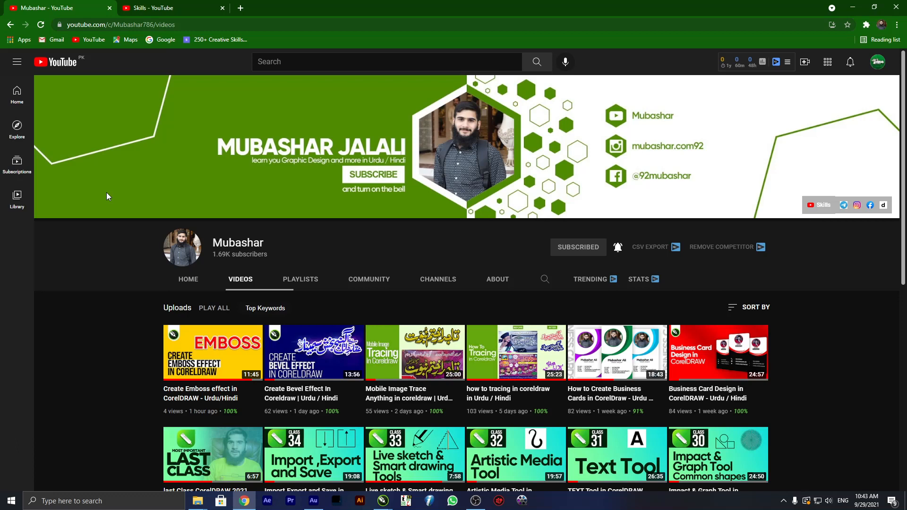
Switch to the Skills YouTube channel and browse its uploaded videos
{"action": "left_click", "coordinate": [133, 5]}
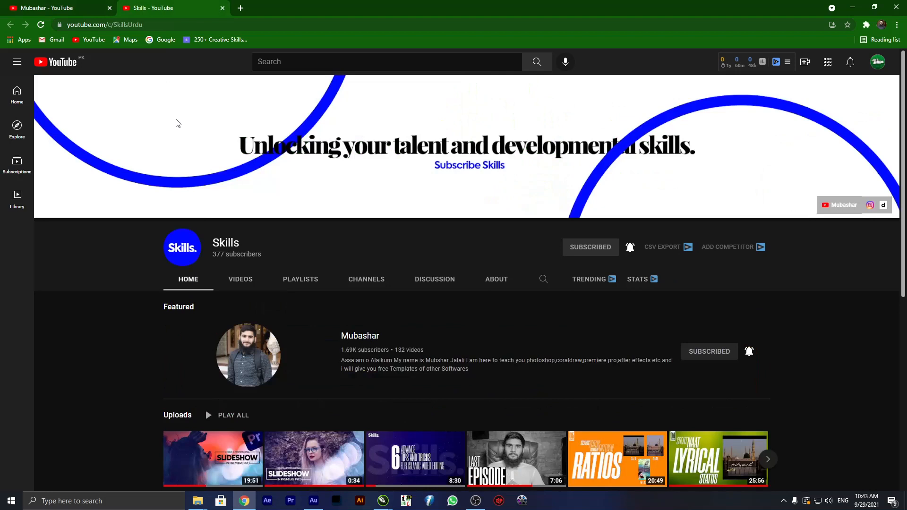
{"action": "left_click", "coordinate": [241, 281]}
{"action": "scroll", "coordinate": [243, 303], "scroll_direction": "down", "scroll_amount": 3}
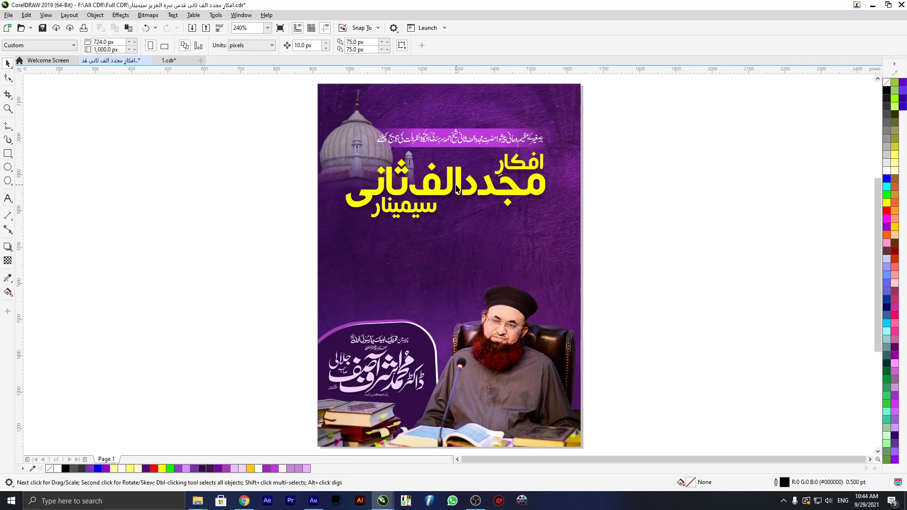
Create a new blank document and paste in a copy of the yellow Urdu title from the seminar poster
{"action": "key", "text": "ctrl+n"}
{"action": "key", "text": "Return"}
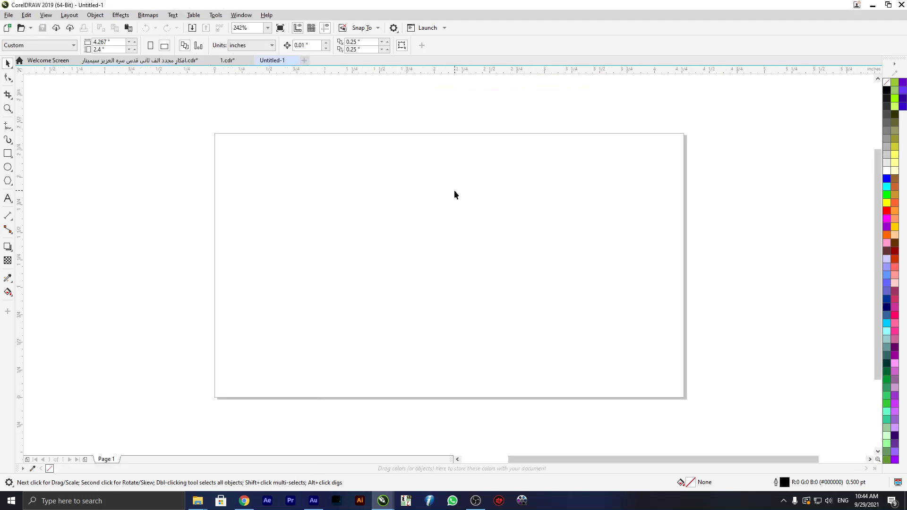
{"action": "left_click", "coordinate": [93, 62]}
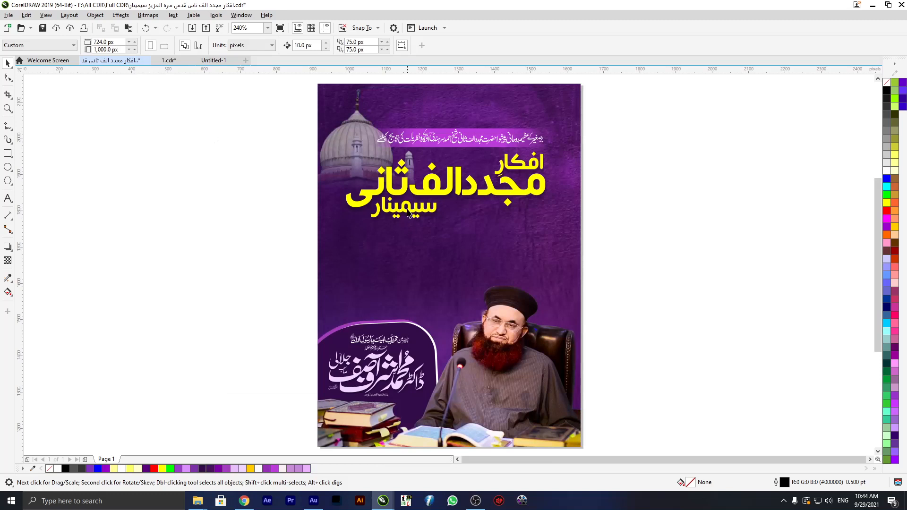
{"action": "left_click_drag", "start_coordinate": [398, 195], "coordinate": [129, 184]}
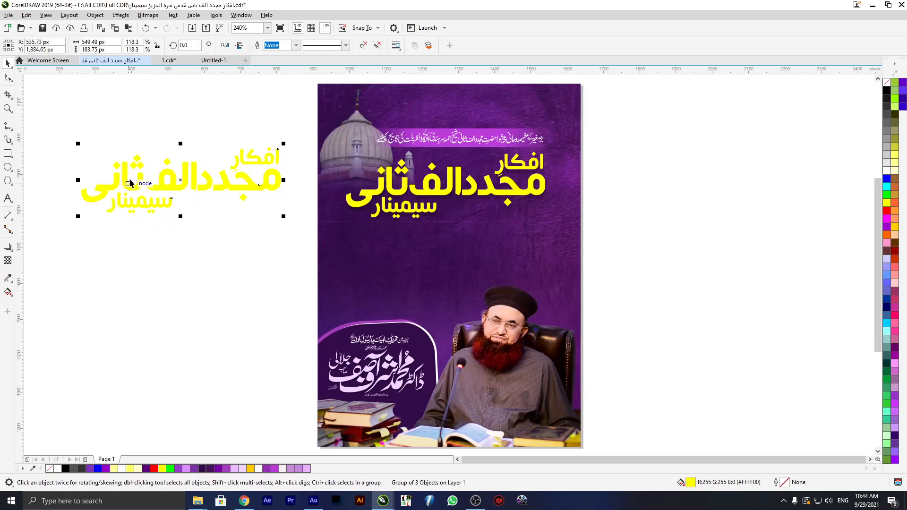
{"action": "key", "text": "ctrl+Tab"}
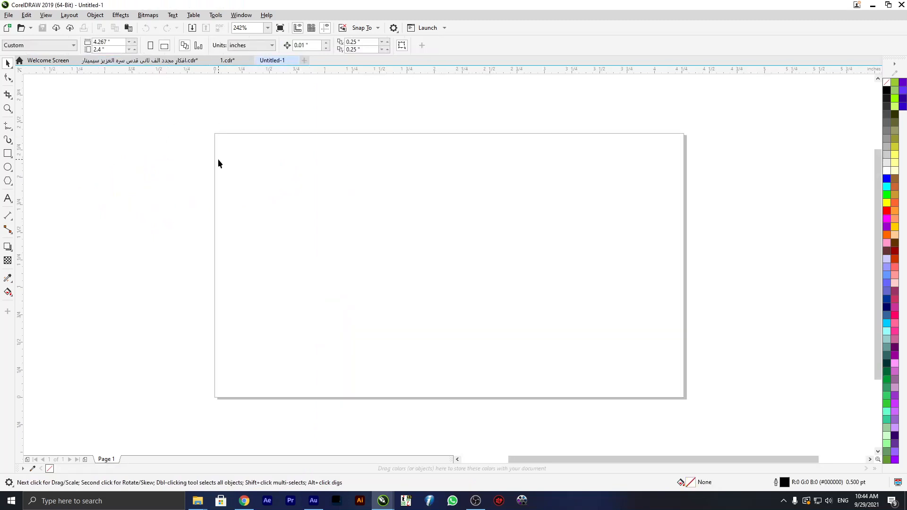
{"action": "key", "text": "ctrl+v"}
{"action": "key", "text": "shift+F2"}
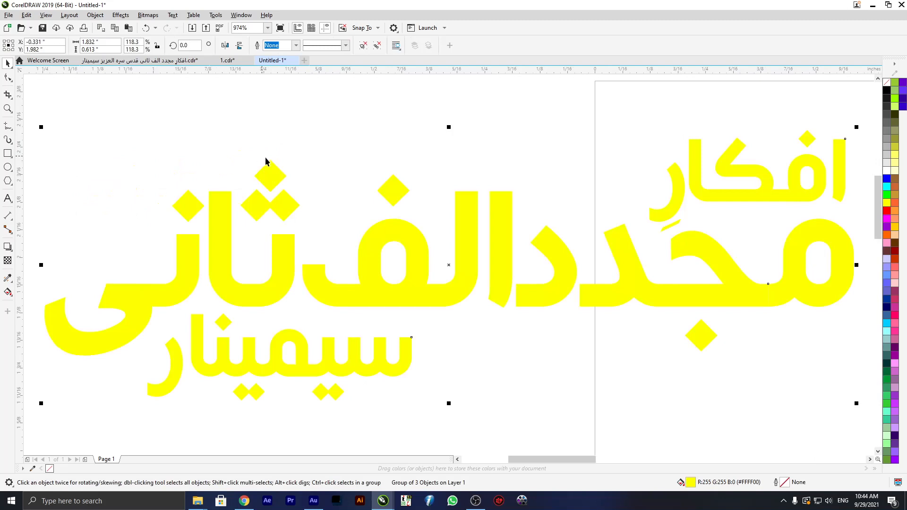
Move the pasted title from beside the page onto the upper middle of the page
{"action": "scroll", "coordinate": [269, 158], "scroll_direction": "down", "scroll_amount": 2}
{"action": "left_click_drag", "start_coordinate": [294, 191], "coordinate": [564, 239]}
{"action": "scroll", "coordinate": [425, 188], "scroll_direction": "down", "scroll_amount": 2}
{"action": "scroll", "coordinate": [480, 197], "scroll_direction": "up", "scroll_amount": 1}
{"action": "key", "text": "shift+F2"}
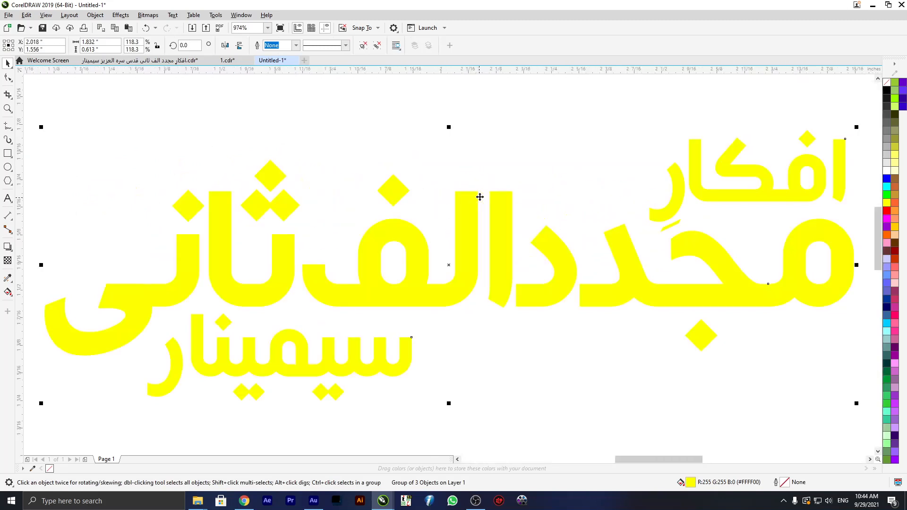
{"action": "scroll", "coordinate": [459, 211], "scroll_direction": "down", "scroll_amount": 1}
{"action": "left_click_drag", "start_coordinate": [460, 211], "coordinate": [453, 182]}
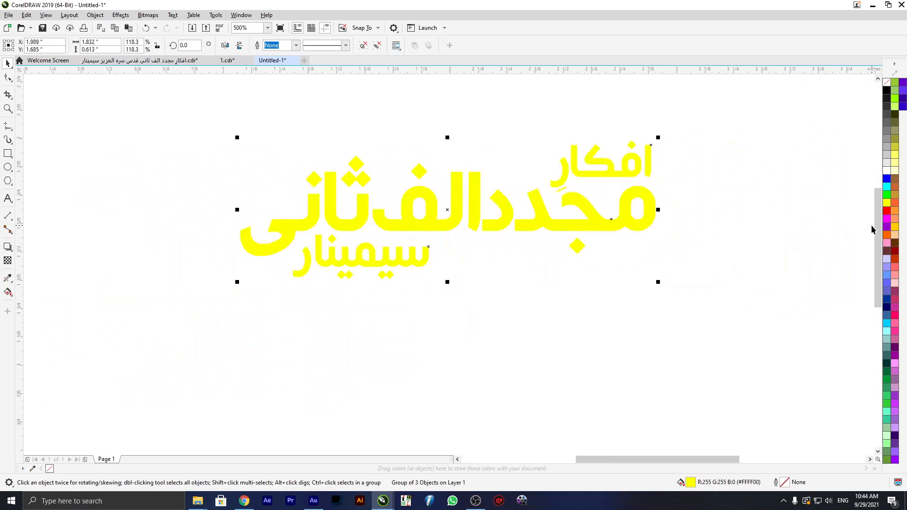
Recolor the title's fill to golden yellow #FFCC00 and shift it slightly lower on the page
{"action": "left_click", "coordinate": [895, 227]}
{"action": "left_click_drag", "start_coordinate": [519, 223], "coordinate": [478, 260]}
{"action": "left_click_drag", "start_coordinate": [409, 252], "coordinate": [419, 241]}
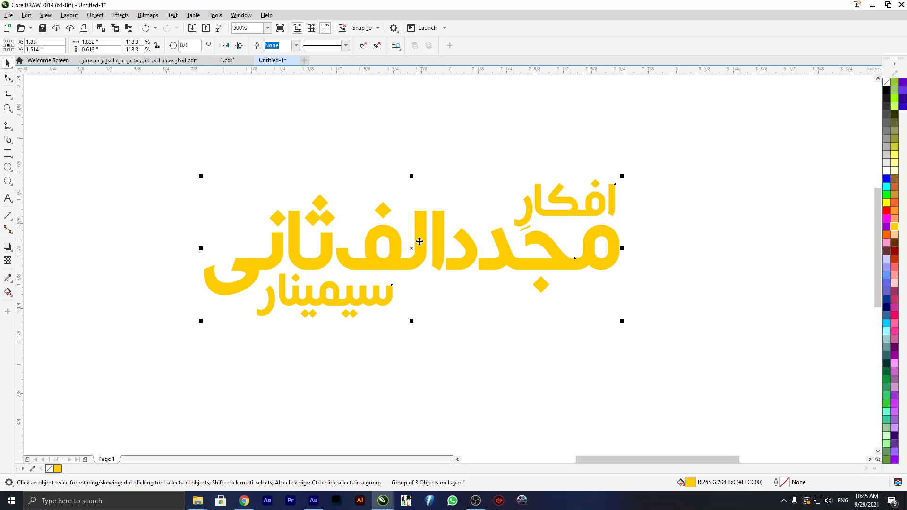
Duplicate the title twice and stack the three titles vertically on the page
{"action": "scroll", "coordinate": [361, 263], "scroll_direction": "down", "scroll_amount": 2}
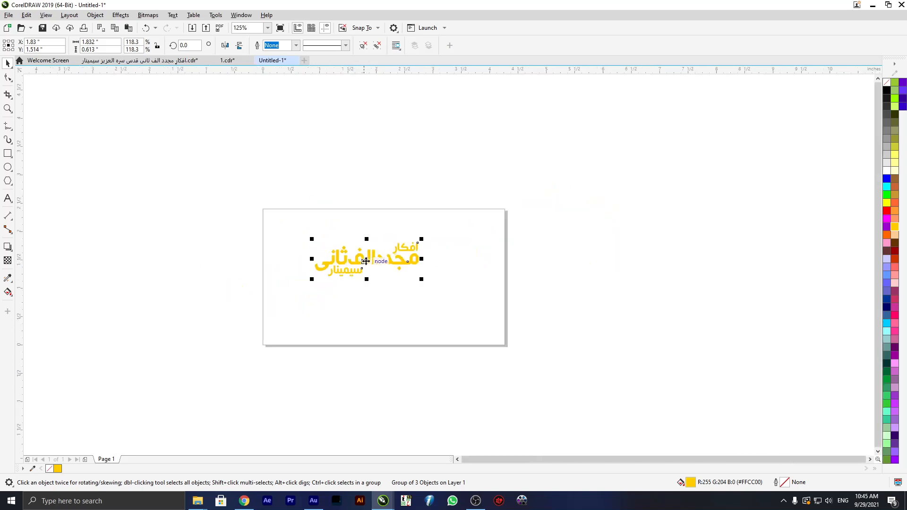
{"action": "left_click_drag", "start_coordinate": [365, 263], "coordinate": [385, 377]}
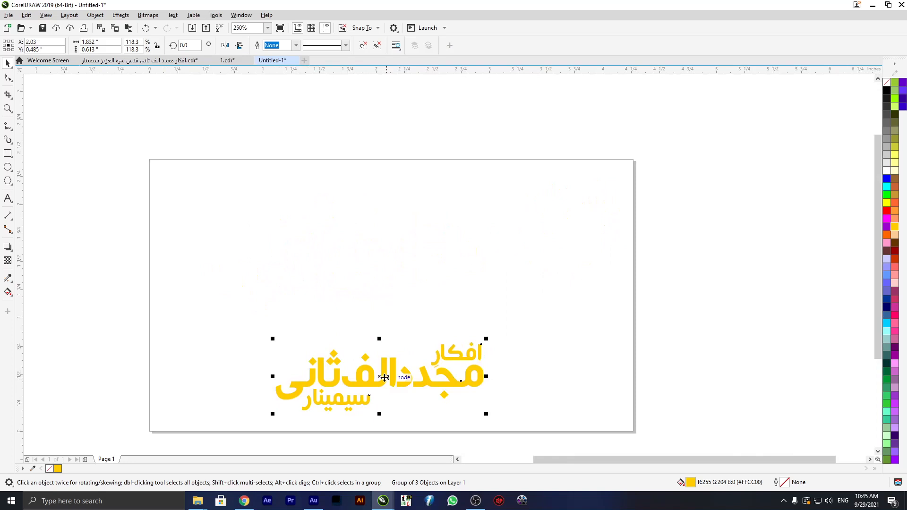
{"action": "left_click_drag", "start_coordinate": [384, 378], "coordinate": [386, 258]}
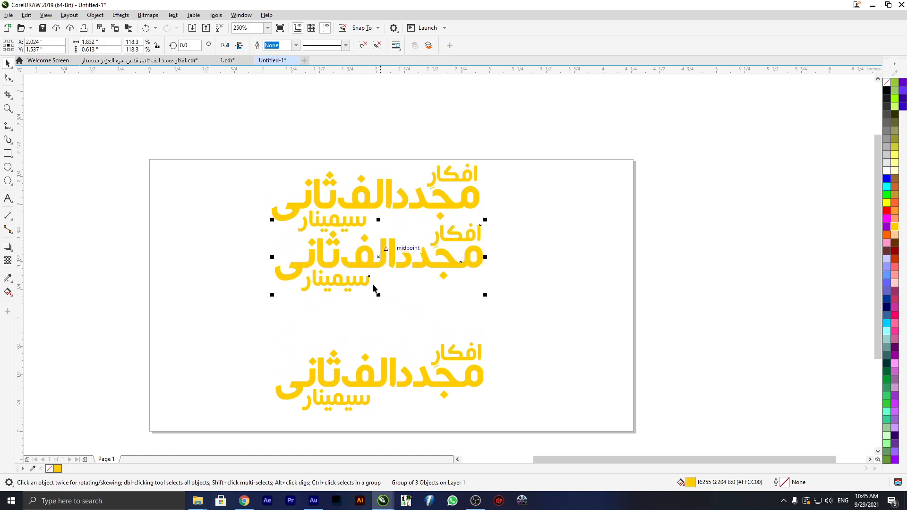
{"action": "left_click_drag", "start_coordinate": [372, 379], "coordinate": [368, 328]}
{"action": "scroll", "coordinate": [369, 327], "scroll_direction": "down", "scroll_amount": 1}
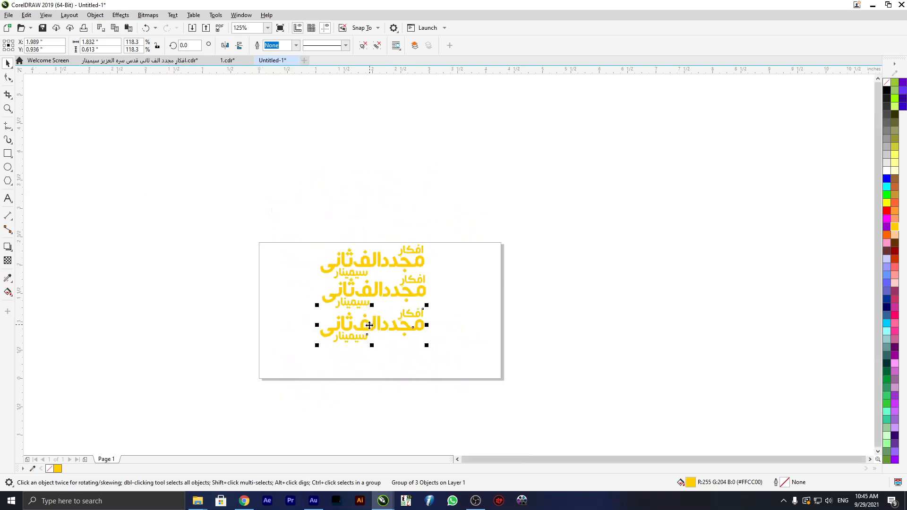
Place a spare copy of the title outside the page, keeping three stacked titles on it
{"action": "scroll", "coordinate": [379, 367], "scroll_direction": "up", "scroll_amount": 2}
{"action": "left_click_drag", "start_coordinate": [385, 208], "coordinate": [509, 317]}
{"action": "scroll", "coordinate": [389, 350], "scroll_direction": "down", "scroll_amount": 3}
{"action": "scroll", "coordinate": [406, 324], "scroll_direction": "up", "scroll_amount": 2}
{"action": "left_click_drag", "start_coordinate": [457, 367], "coordinate": [468, 418]}
{"action": "left_click_drag", "start_coordinate": [362, 367], "coordinate": [353, 421]}
Reposition the three stacked titles, enlarge them together to about 2.22 by 2.07 inches, and move the top one slightly up
{"action": "scroll", "coordinate": [364, 205], "scroll_direction": "down", "scroll_amount": 2}
{"action": "scroll", "coordinate": [351, 261], "scroll_direction": "up", "scroll_amount": 1}
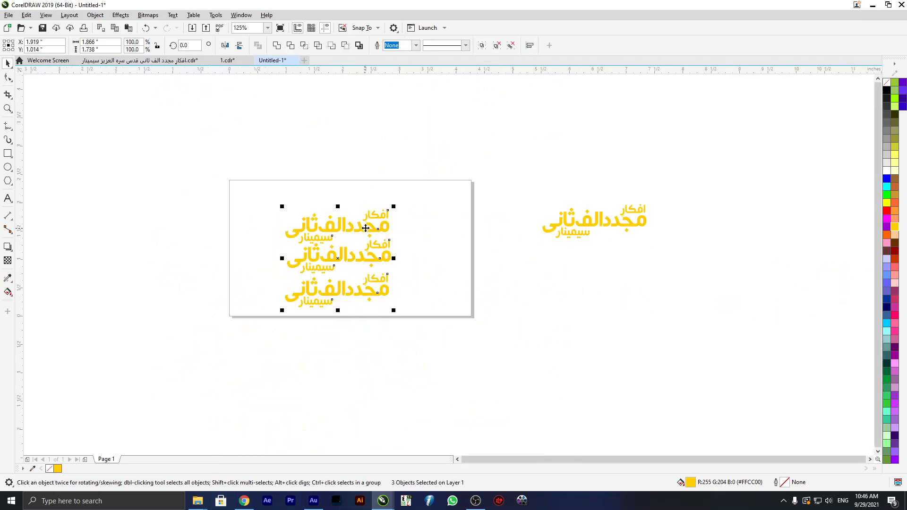
{"action": "left_click_drag", "start_coordinate": [352, 231], "coordinate": [355, 221]}
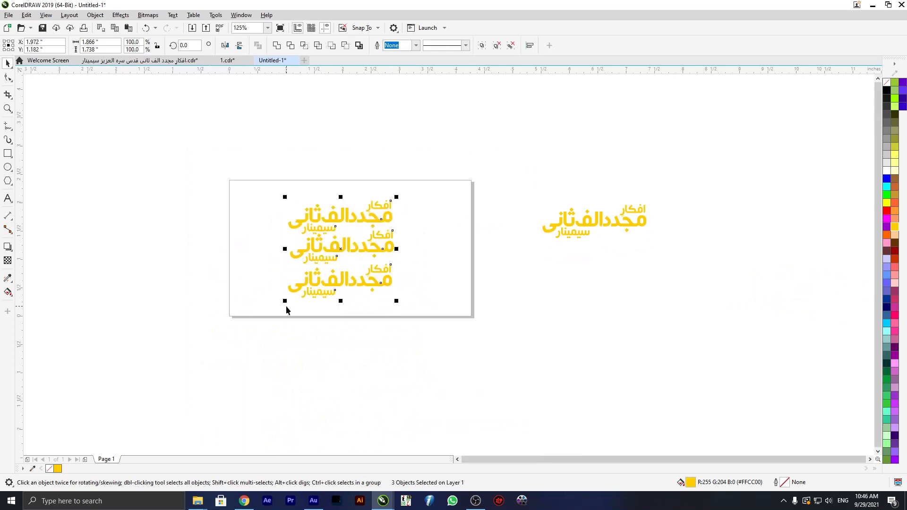
{"action": "left_click_drag", "start_coordinate": [285, 300], "coordinate": [302, 285]}
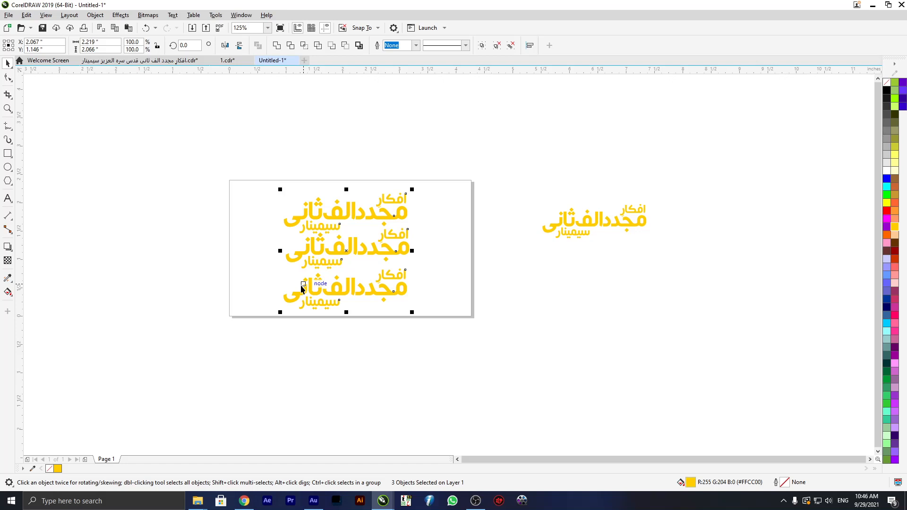
{"action": "left_click", "coordinate": [111, 206]}
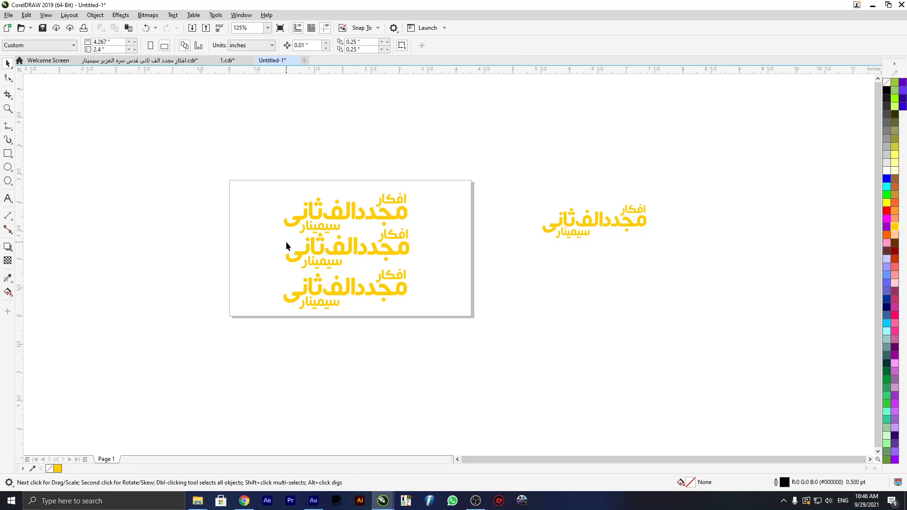
{"action": "left_click_drag", "start_coordinate": [304, 221], "coordinate": [271, 204]}
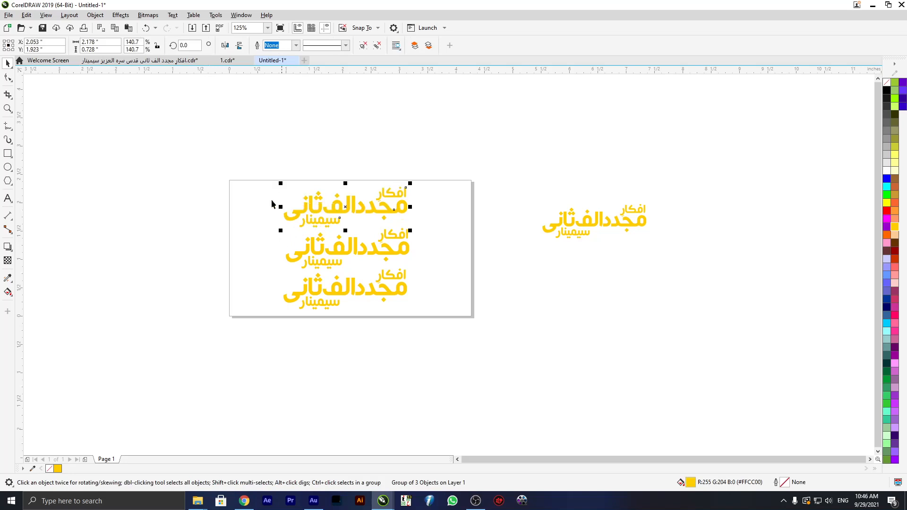
Open the Bevel effect settings, and ungroup and weld the top title into a single curve
{"action": "left_click", "coordinate": [120, 15]}
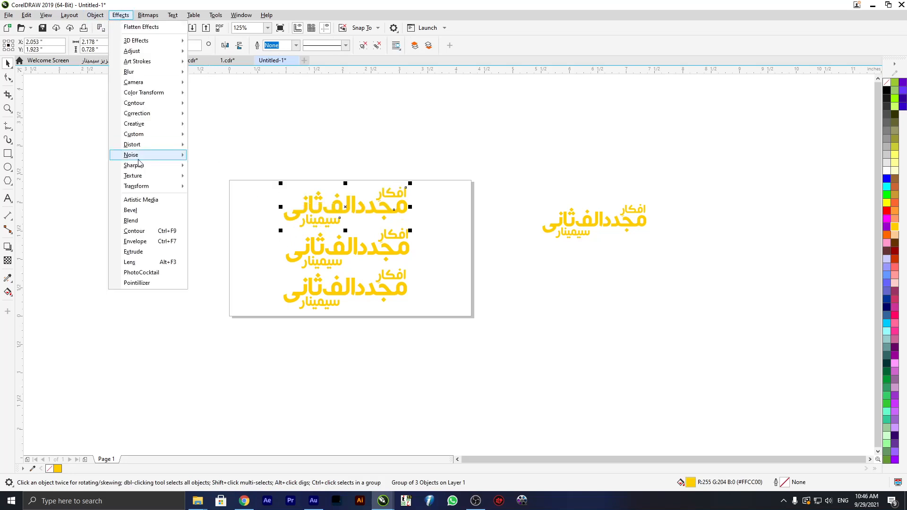
{"action": "left_click", "coordinate": [173, 211]}
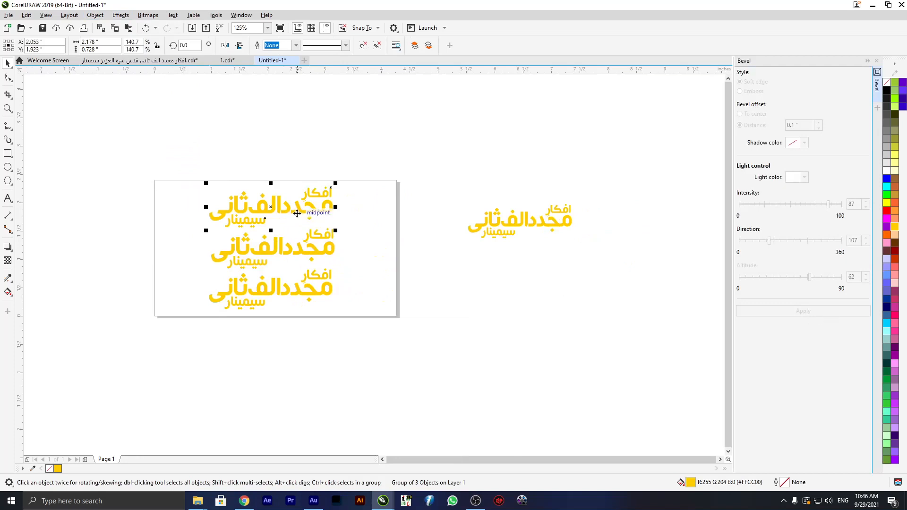
{"action": "key", "text": "ctrl+u"}
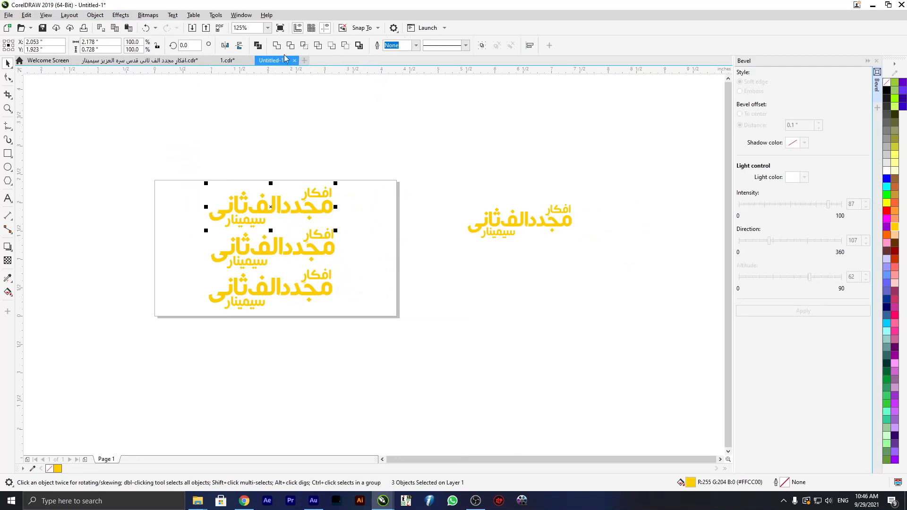
{"action": "left_click", "coordinate": [277, 48]}
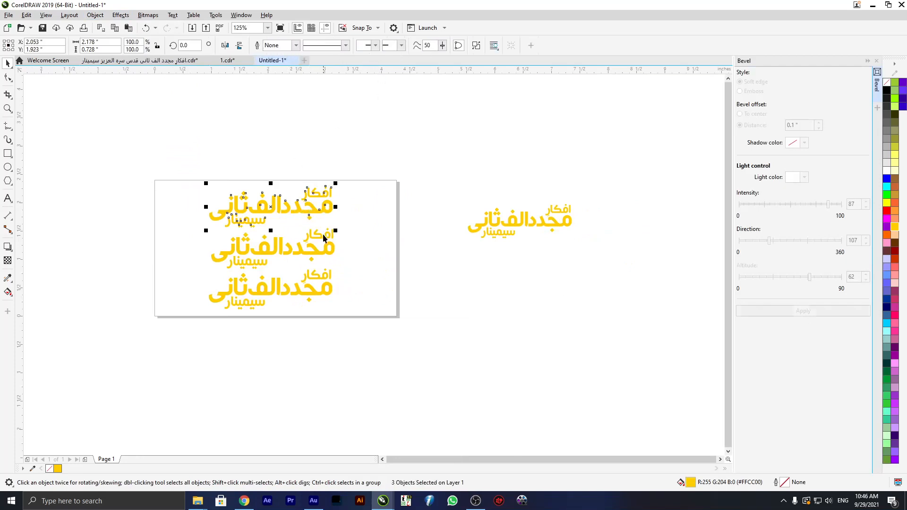
Replace the two lower titles with two evenly spaced copies of the welded top title
{"action": "left_click_drag", "start_coordinate": [367, 227], "coordinate": [143, 322]}
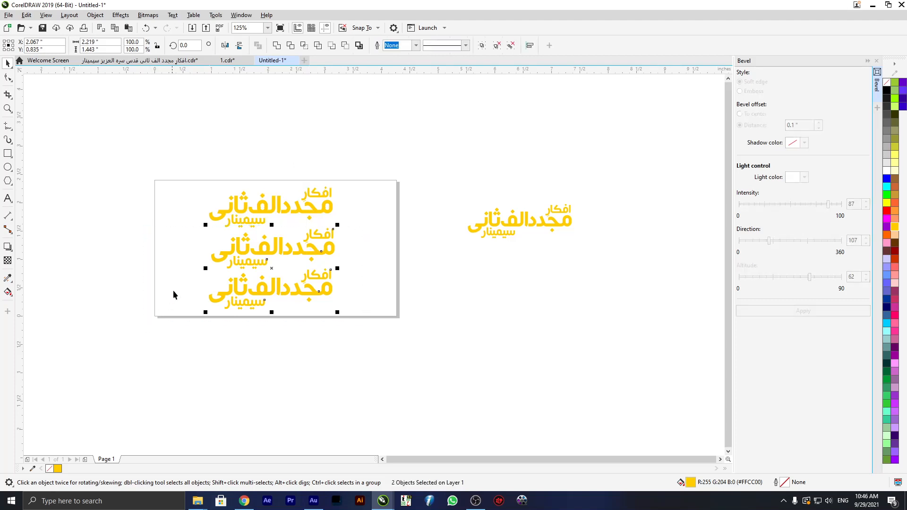
{"action": "key", "text": "Delete"}
{"action": "left_click_drag", "start_coordinate": [299, 206], "coordinate": [291, 251]}
{"action": "key", "text": "ctrl+r"}
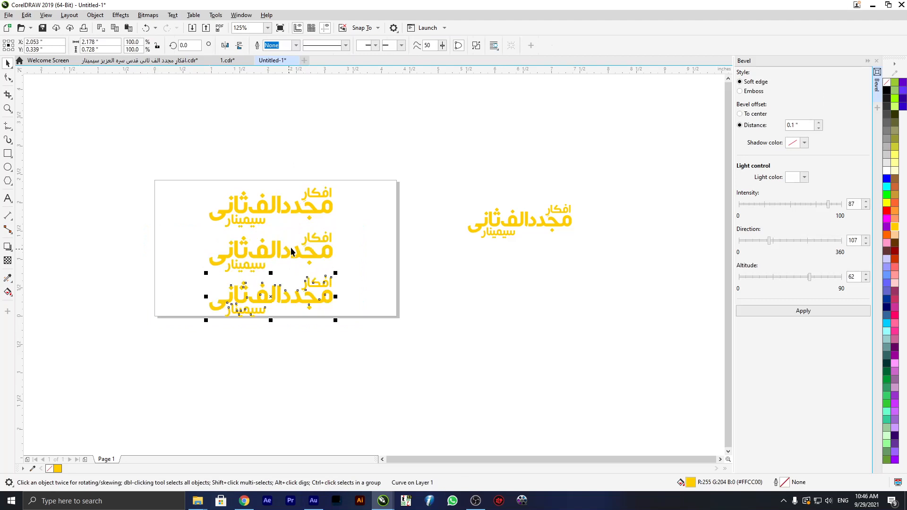
{"action": "left_click", "coordinate": [146, 211]}
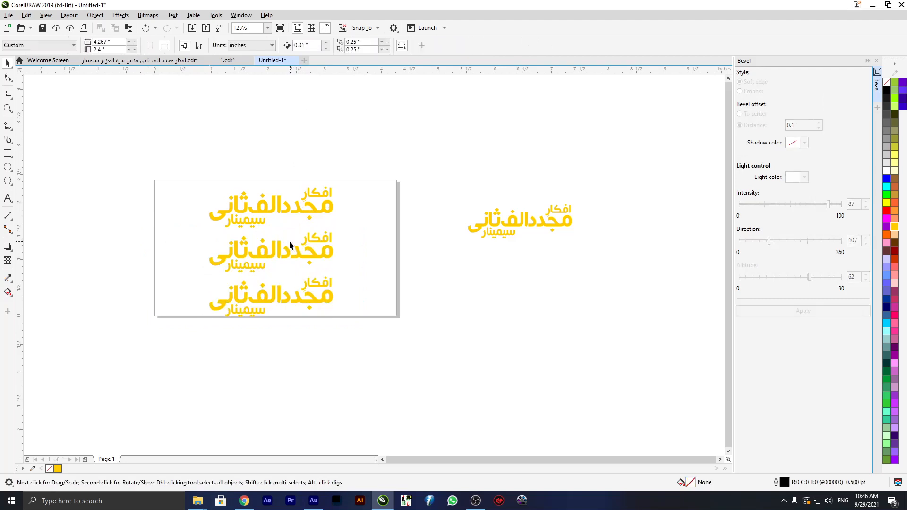
Apply a Soft edge bevel with a 0.1-inch distance to the top title
{"action": "left_click", "coordinate": [278, 205]}
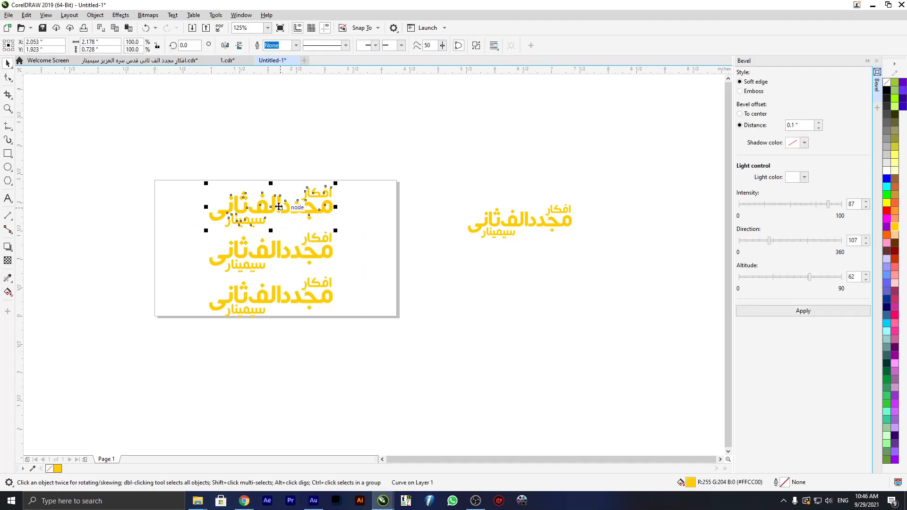
{"action": "left_click", "coordinate": [787, 313]}
{"action": "scroll", "coordinate": [265, 208], "scroll_direction": "up", "scroll_amount": 1}
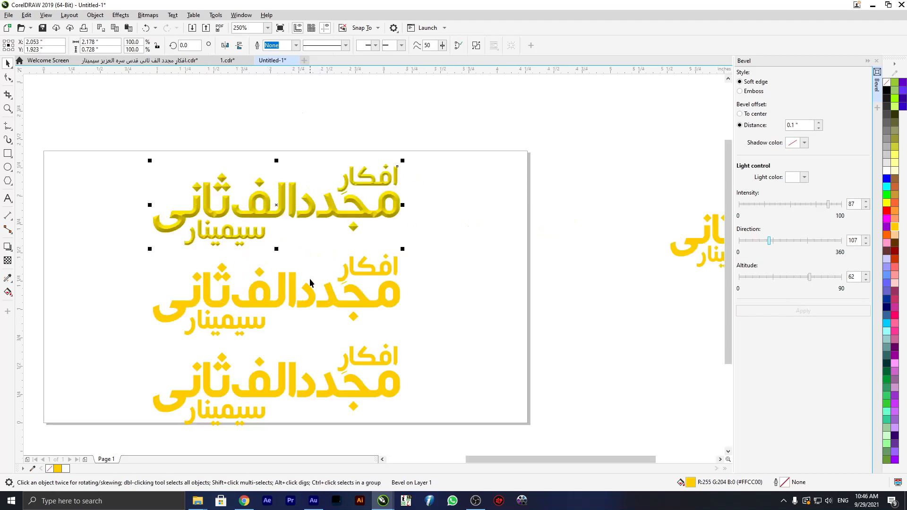
Apply the 3D Emboss effect to the middle title with depth 15, level 33, direction 45° and original color
{"action": "left_click", "coordinate": [307, 302]}
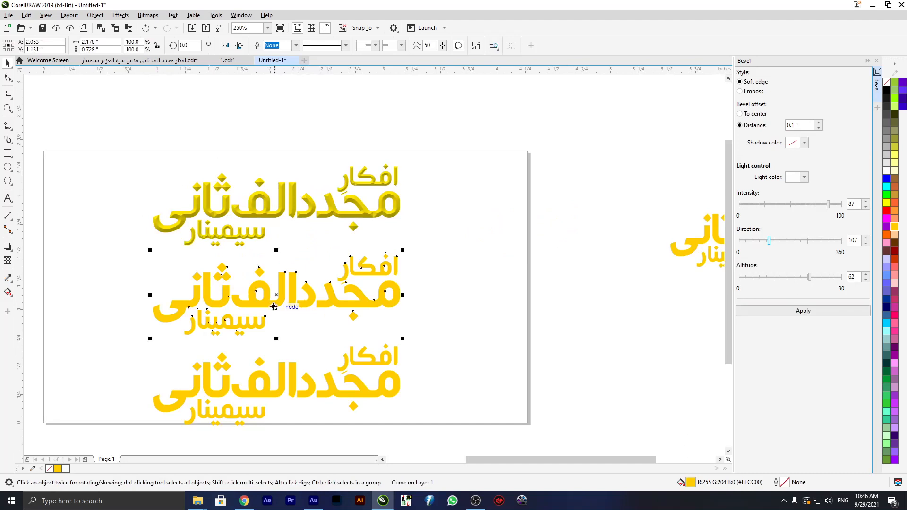
{"action": "left_click", "coordinate": [120, 15]}
{"action": "mouse_move", "coordinate": [168, 44]}
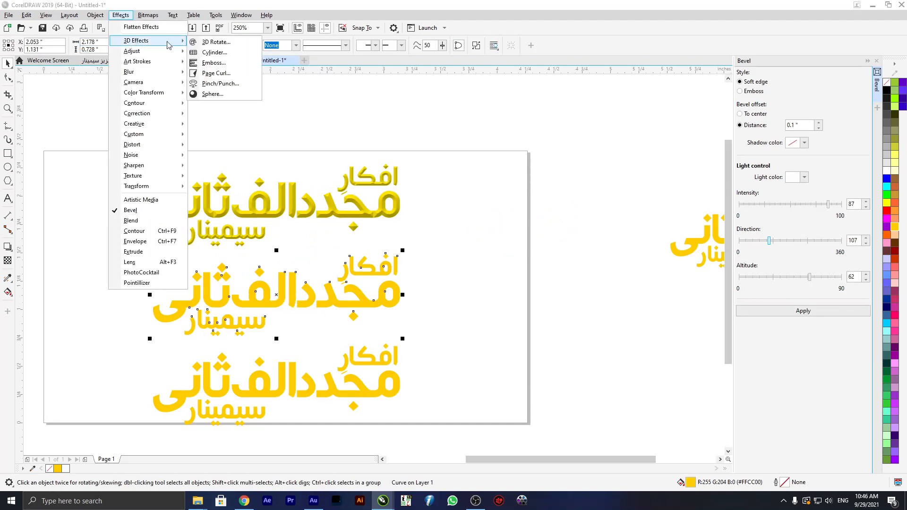
{"action": "left_click", "coordinate": [243, 66]}
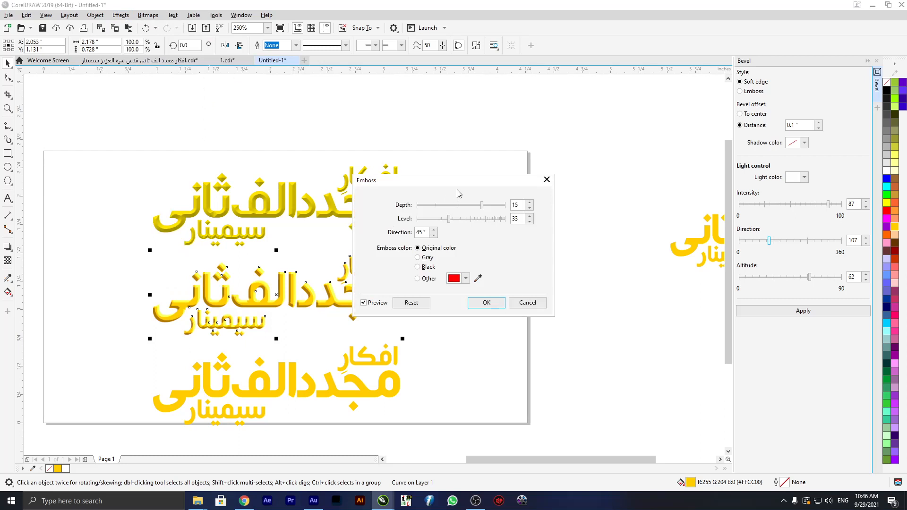
{"action": "left_click_drag", "start_coordinate": [472, 181], "coordinate": [565, 121]}
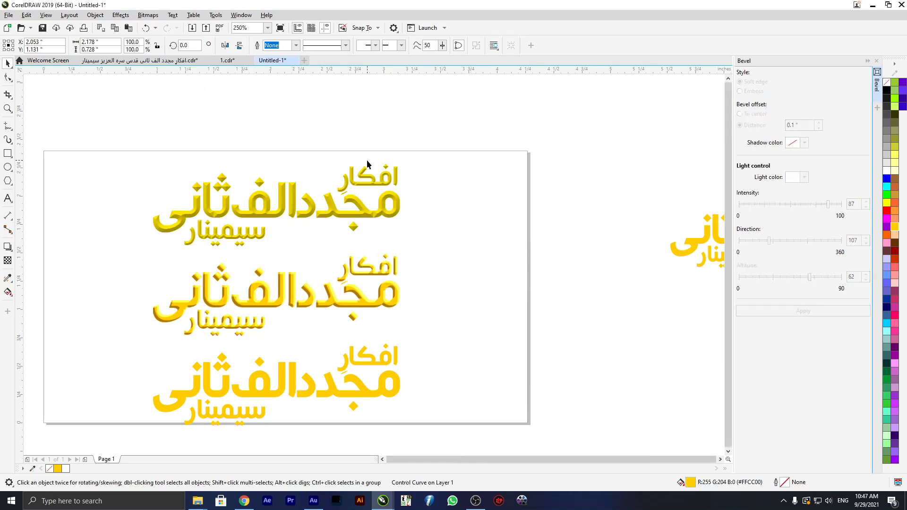
Apply the Plastic texture effect to the bottom title using its default highlight 90, depth 10, smoothness 30 and light direction 315°
{"action": "scroll", "coordinate": [348, 314], "scroll_direction": "down", "scroll_amount": 1}
{"action": "scroll", "coordinate": [319, 299], "scroll_direction": "up", "scroll_amount": 3}
{"action": "scroll", "coordinate": [359, 182], "scroll_direction": "down", "scroll_amount": 2}
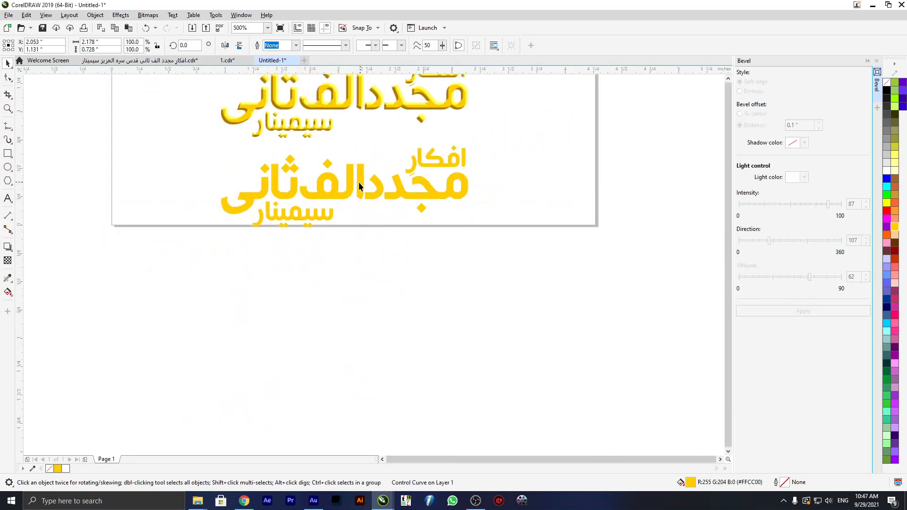
{"action": "scroll", "coordinate": [356, 181], "scroll_direction": "up", "scroll_amount": 2}
{"action": "left_click", "coordinate": [357, 182]}
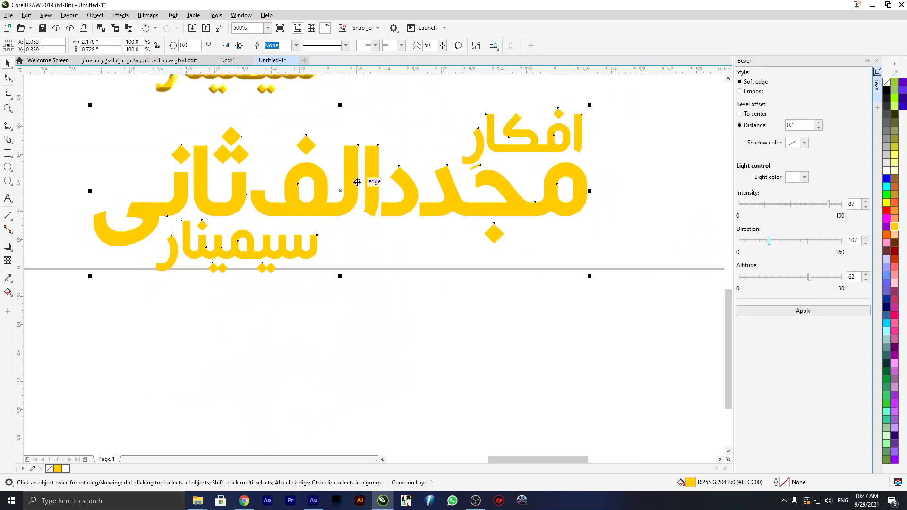
{"action": "left_click", "coordinate": [116, 17]}
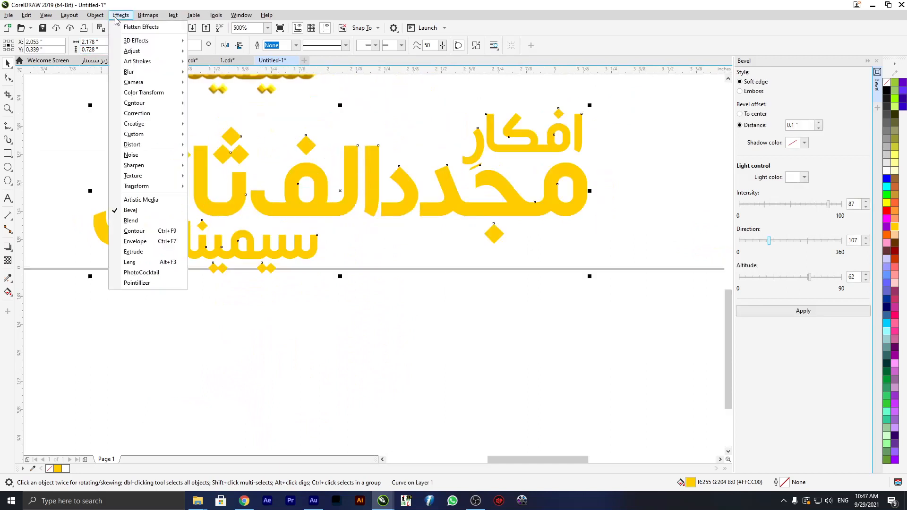
{"action": "mouse_move", "coordinate": [138, 177]}
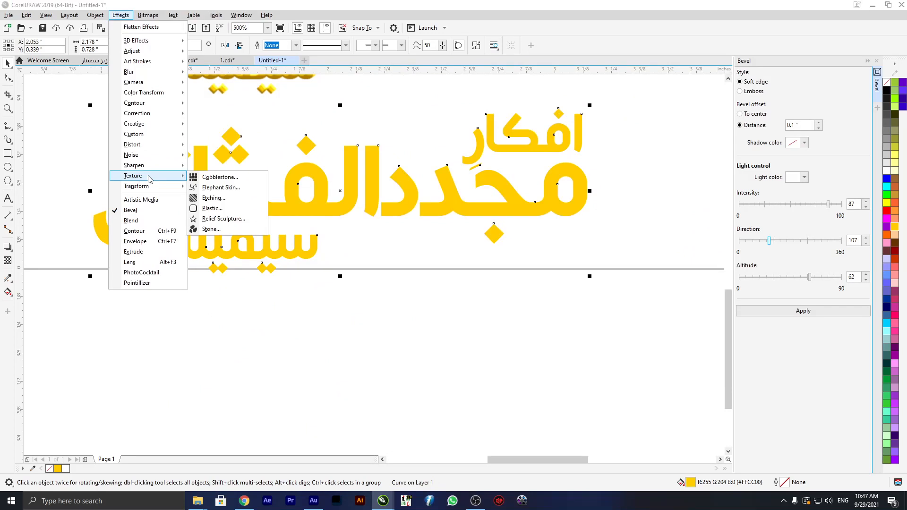
{"action": "left_click", "coordinate": [218, 212]}
{"action": "left_click_drag", "start_coordinate": [390, 194], "coordinate": [619, 101]}
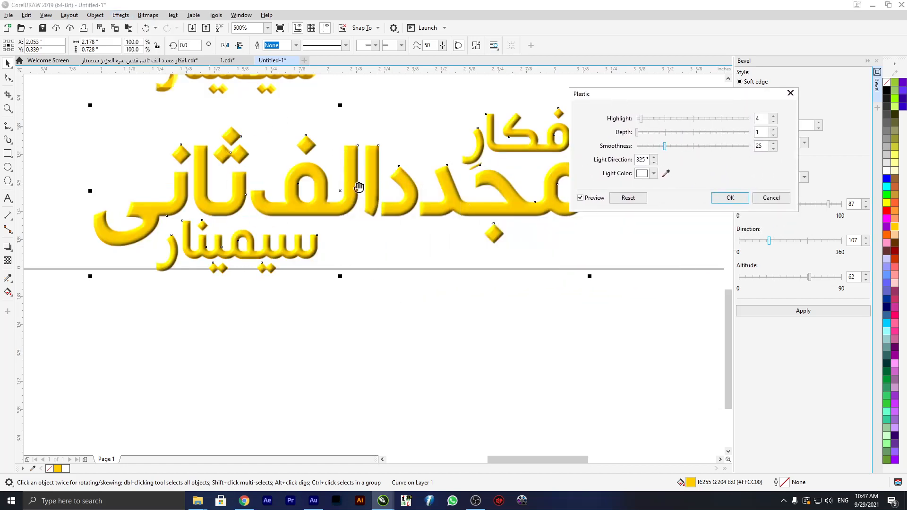
{"action": "left_click", "coordinate": [630, 199]}
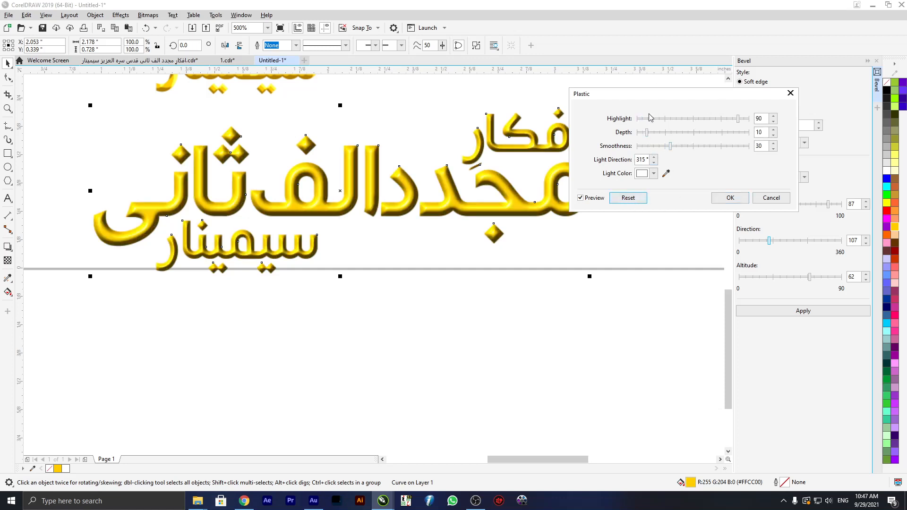
{"action": "left_click_drag", "start_coordinate": [646, 100], "coordinate": [457, 105]}
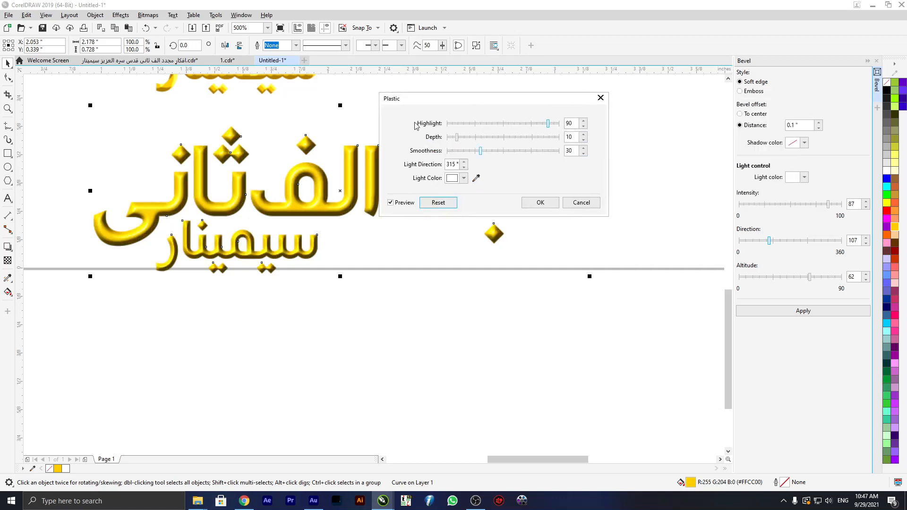
{"action": "left_click", "coordinate": [540, 203]}
Delete the three titles with bevel, emboss and plastic effects from the page
{"action": "scroll", "coordinate": [267, 177], "scroll_direction": "down", "scroll_amount": 5}
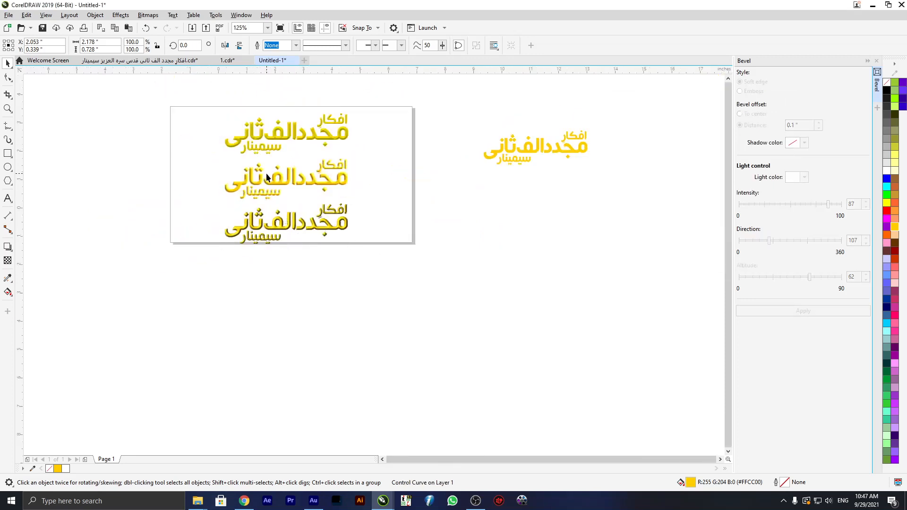
{"action": "left_click_drag", "start_coordinate": [200, 122], "coordinate": [321, 226]}
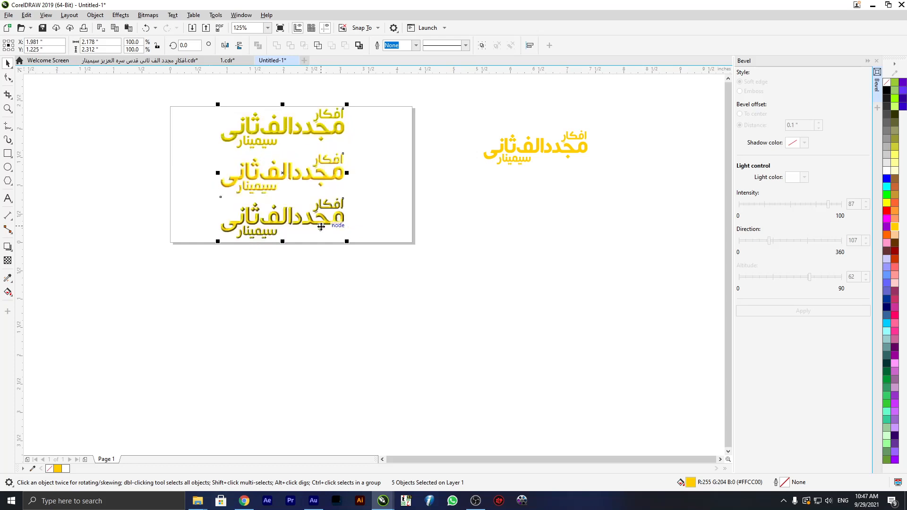
{"action": "left_click", "coordinate": [304, 228]}
{"action": "left_click", "coordinate": [296, 125]}
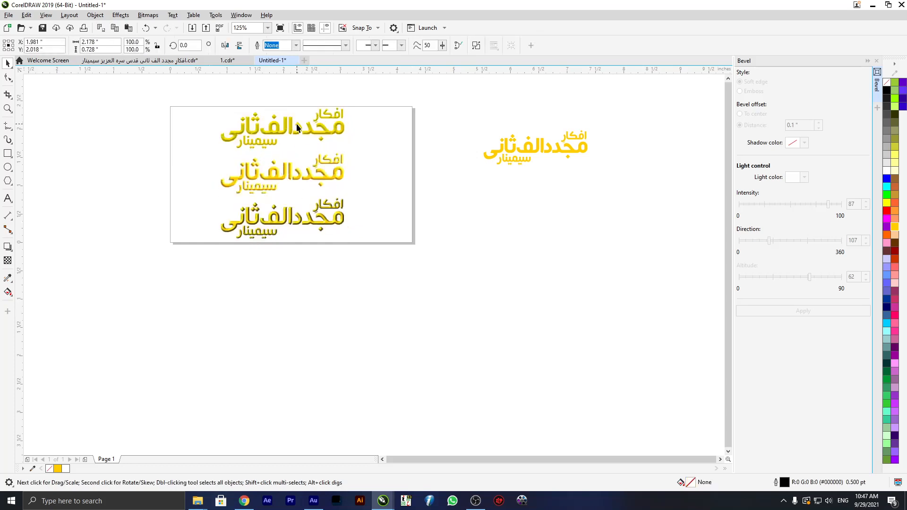
{"action": "left_click", "coordinate": [279, 179]}
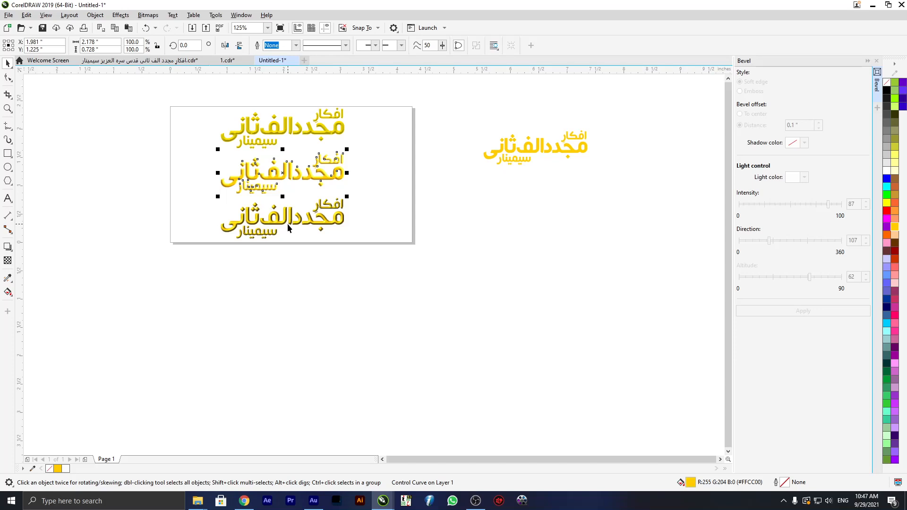
{"action": "left_click", "coordinate": [319, 308]}
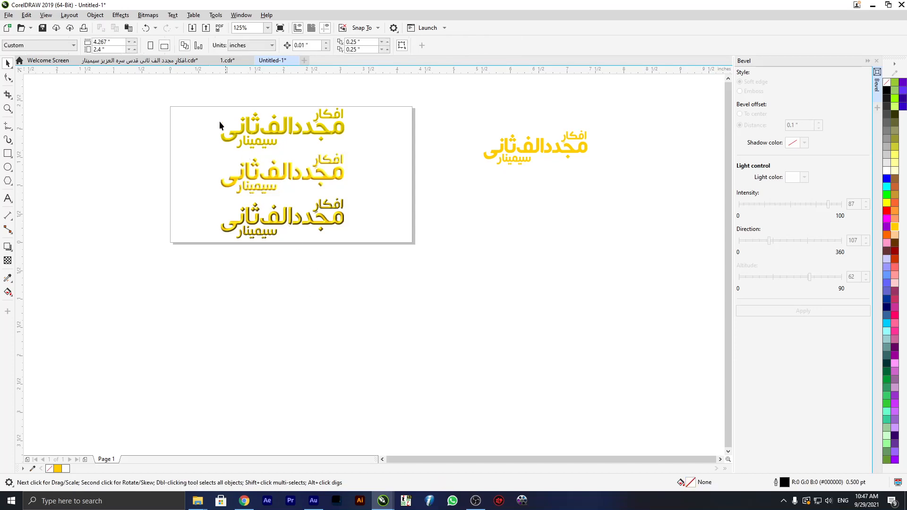
{"action": "left_click_drag", "start_coordinate": [391, 262], "coordinate": [392, 262]}
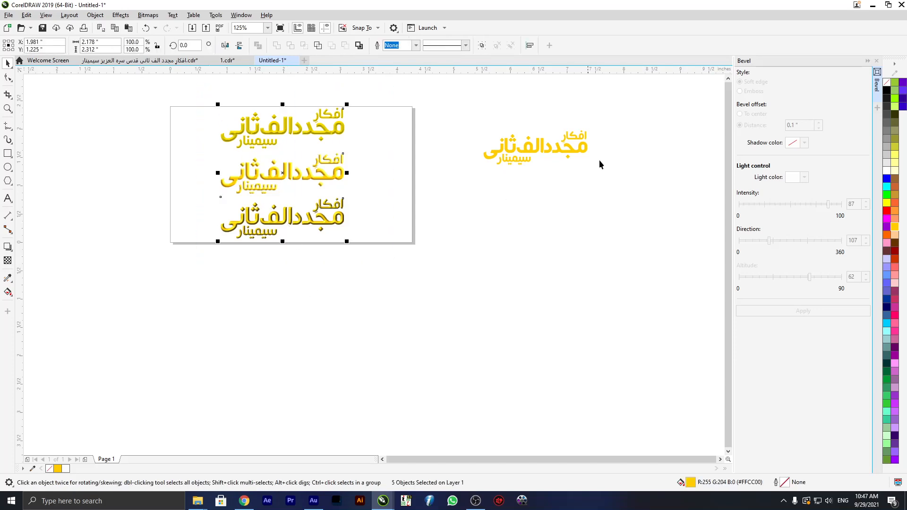
{"action": "key", "text": "Delete"}
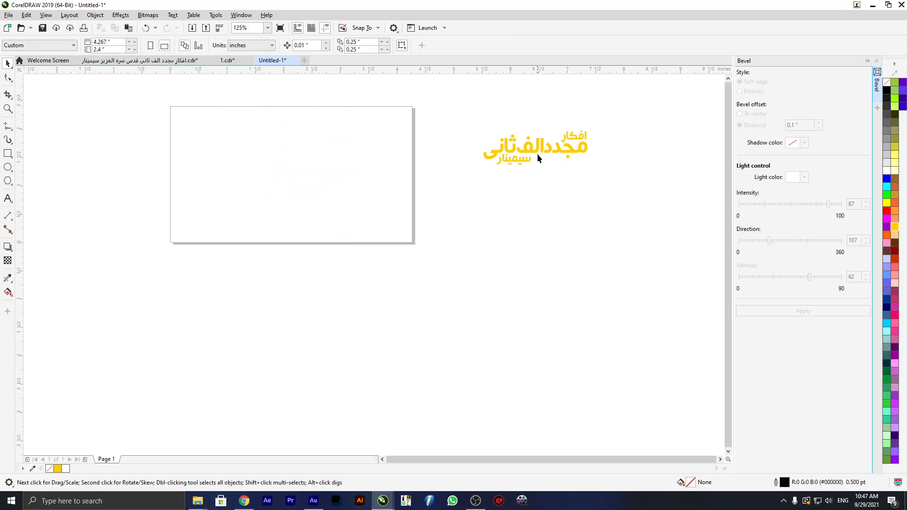
Move the spare flat title onto the page, enlarge it to about 2.91 by 0.97 inches, and center it
{"action": "left_click_drag", "start_coordinate": [527, 149], "coordinate": [281, 187]}
{"action": "left_click", "coordinate": [867, 61]}
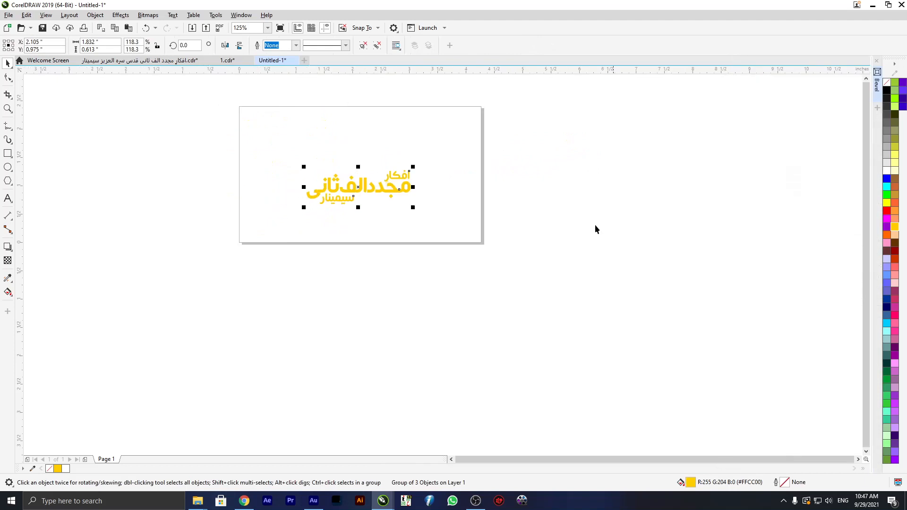
{"action": "left_click_drag", "start_coordinate": [304, 209], "coordinate": [242, 228]}
{"action": "left_click_drag", "start_coordinate": [320, 194], "coordinate": [353, 173]}
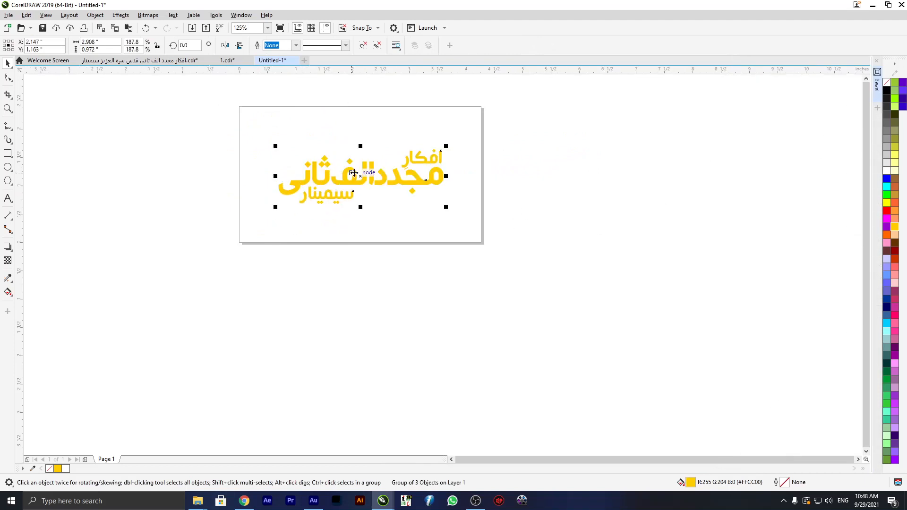
Ungroup the enlarged title, weld it into a single curve, and move it slightly up the page
{"action": "scroll", "coordinate": [353, 173], "scroll_direction": "up", "scroll_amount": 2}
{"action": "left_click", "coordinate": [377, 45]}
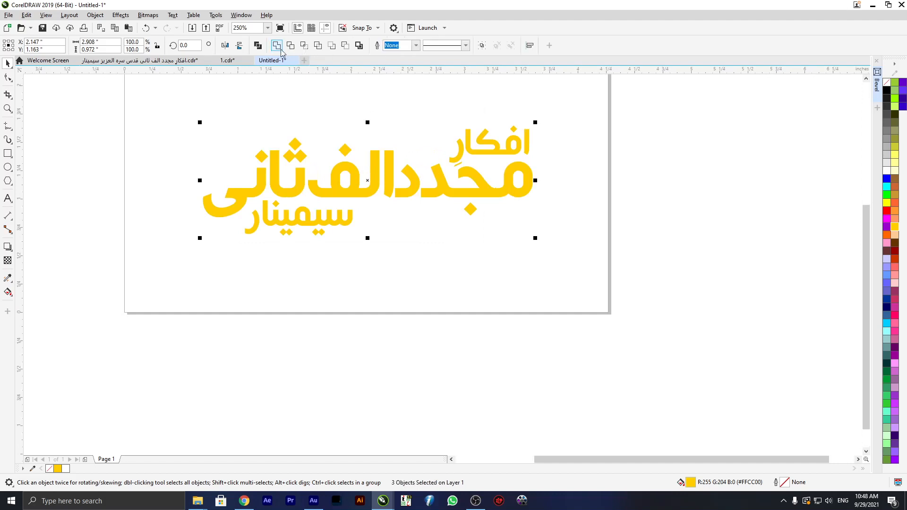
{"action": "left_click", "coordinate": [279, 45]}
{"action": "left_click_drag", "start_coordinate": [329, 179], "coordinate": [324, 154]}
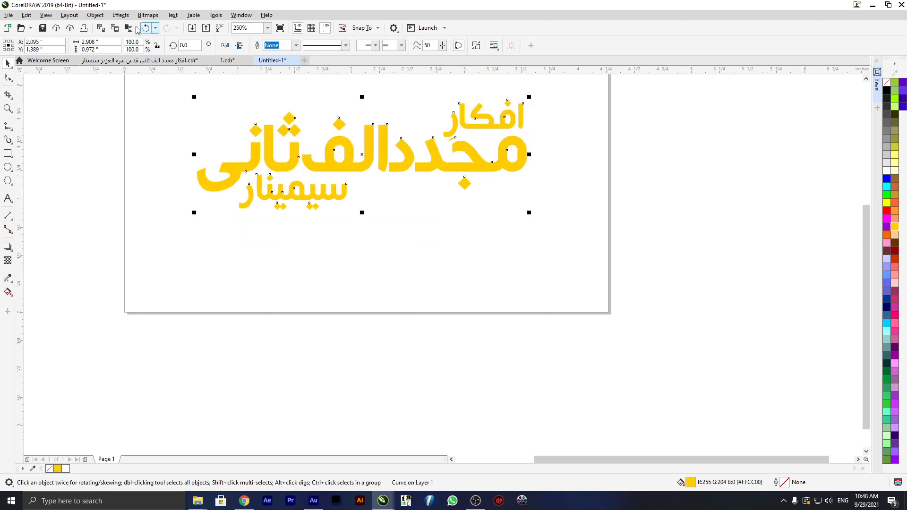
Apply the Plastic texture effect to the welded title with highlight 24, depth 69, smoothness 83 and light direction 315°
{"action": "left_click", "coordinate": [120, 15]}
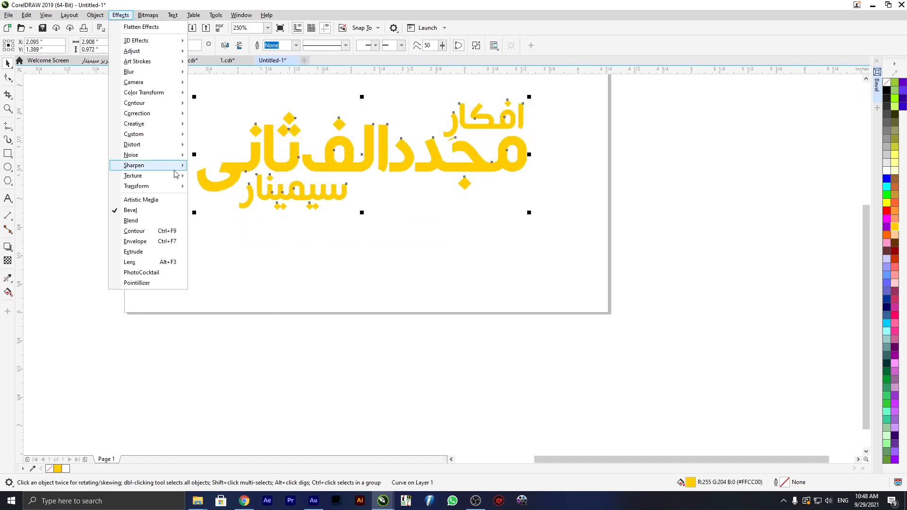
{"action": "mouse_move", "coordinate": [185, 180]}
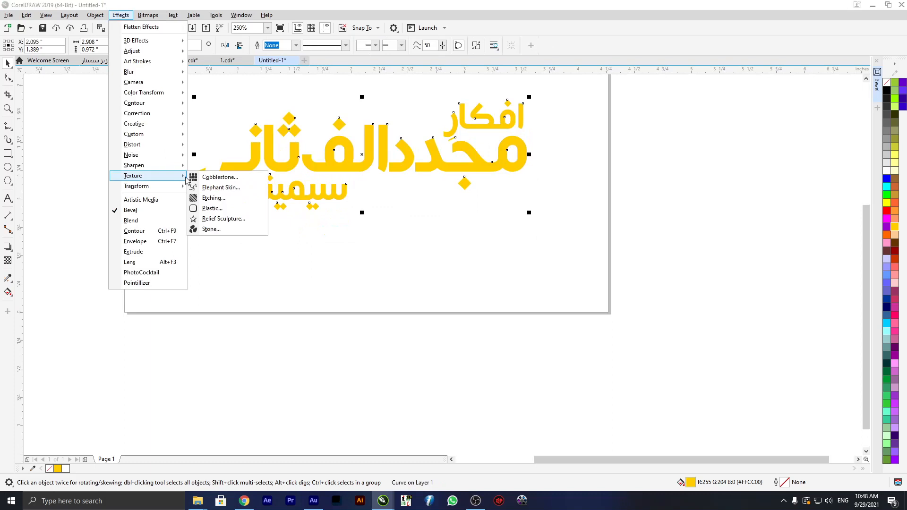
{"action": "left_click", "coordinate": [239, 213]}
{"action": "left_click_drag", "start_coordinate": [399, 197], "coordinate": [540, 138]}
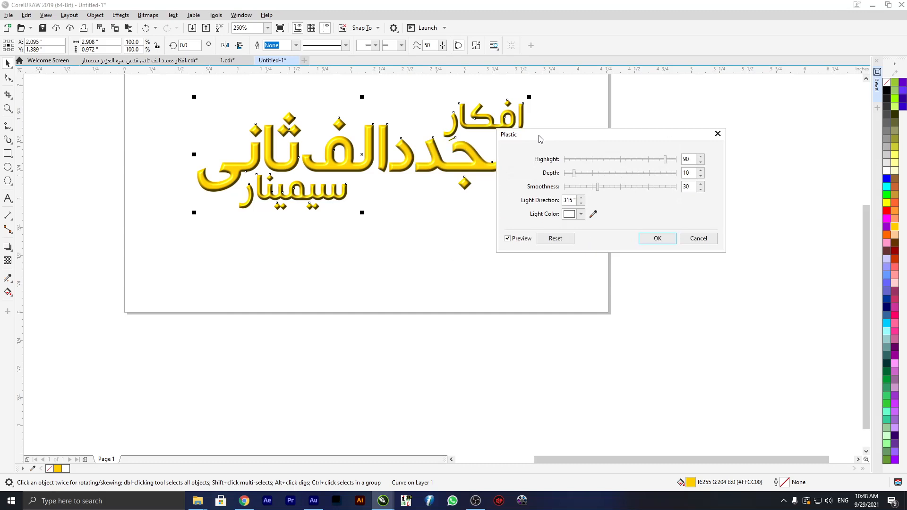
{"action": "left_click", "coordinate": [592, 161]}
{"action": "left_click", "coordinate": [599, 174]}
{"action": "left_click", "coordinate": [642, 174]}
{"action": "left_click", "coordinate": [653, 187]}
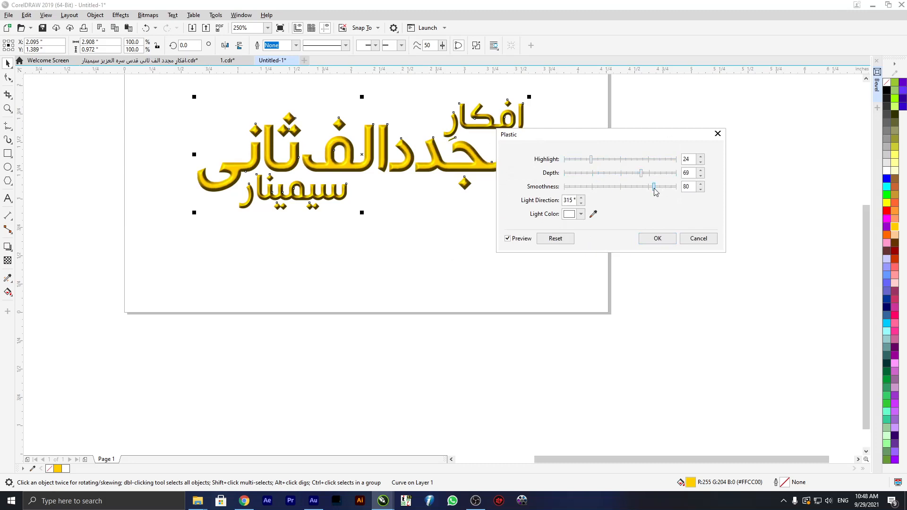
{"action": "left_click", "coordinate": [624, 187]}
{"action": "left_click", "coordinate": [656, 187]}
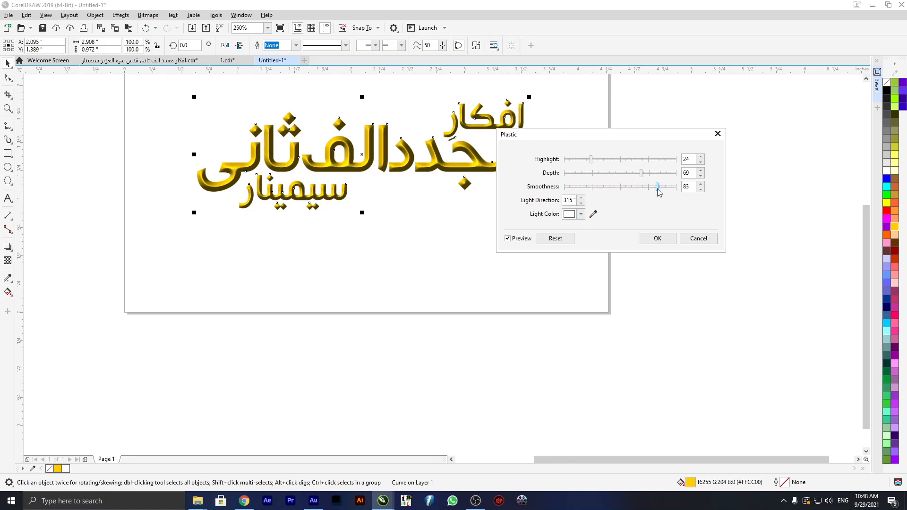
{"action": "left_click", "coordinate": [656, 238]}
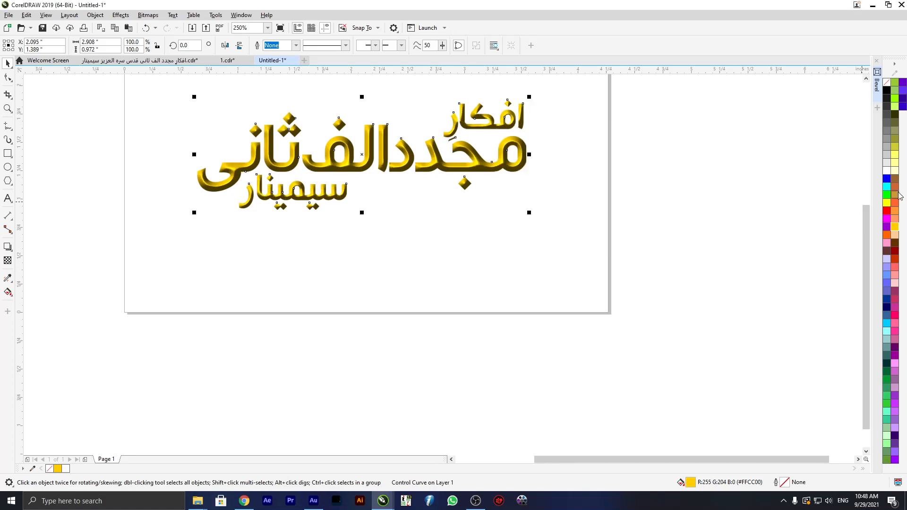
Fill the title with red and move it slightly down the page
{"action": "left_click", "coordinate": [887, 211]}
{"action": "left_click_drag", "start_coordinate": [454, 171], "coordinate": [457, 187]}
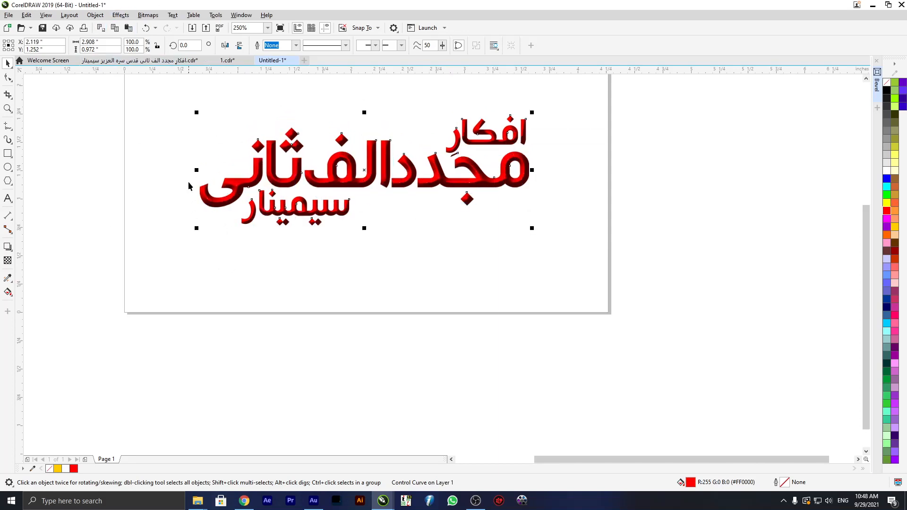
Reapply the Plastic texture effect to the red title with highlight 0, depth 1 and a reduced smoothness
{"action": "left_click", "coordinate": [121, 15]}
{"action": "mouse_move", "coordinate": [173, 178]}
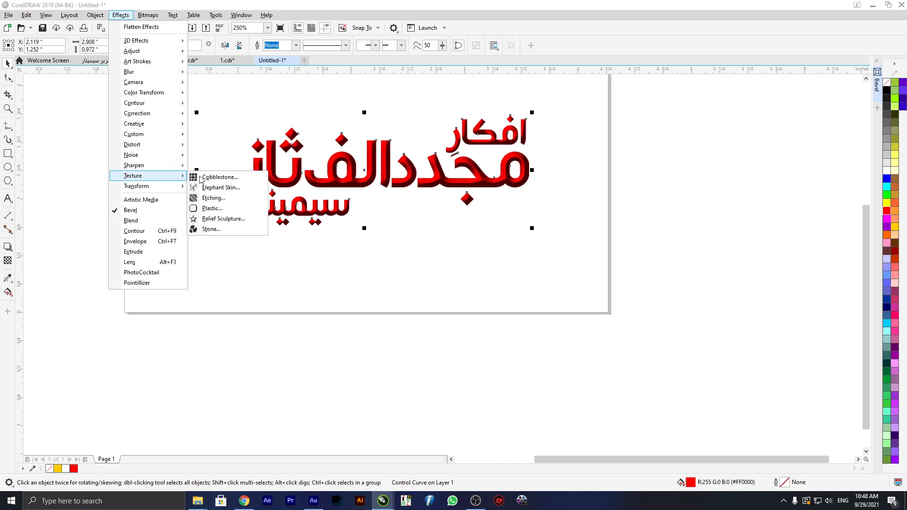
{"action": "left_click", "coordinate": [213, 208]}
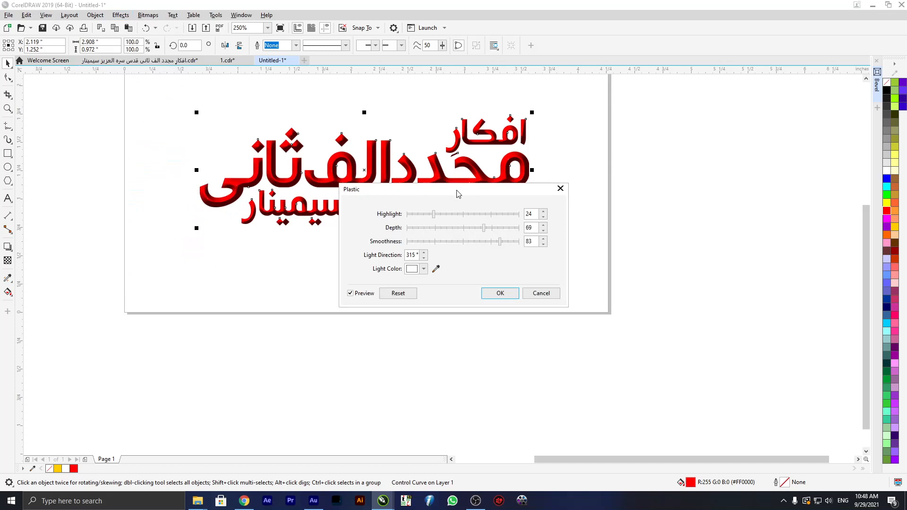
{"action": "left_click_drag", "start_coordinate": [457, 194], "coordinate": [702, 148]}
{"action": "left_click", "coordinate": [660, 168]}
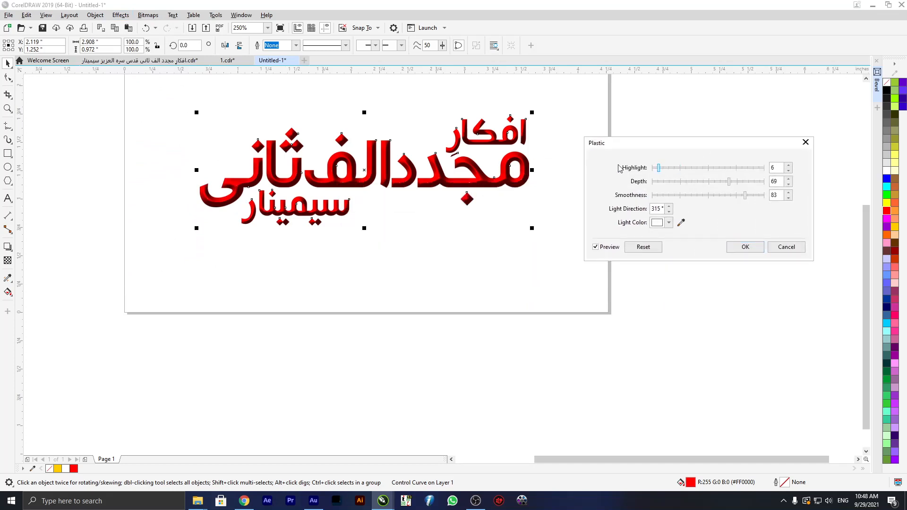
{"action": "left_click_drag", "start_coordinate": [659, 169], "coordinate": [643, 170]}
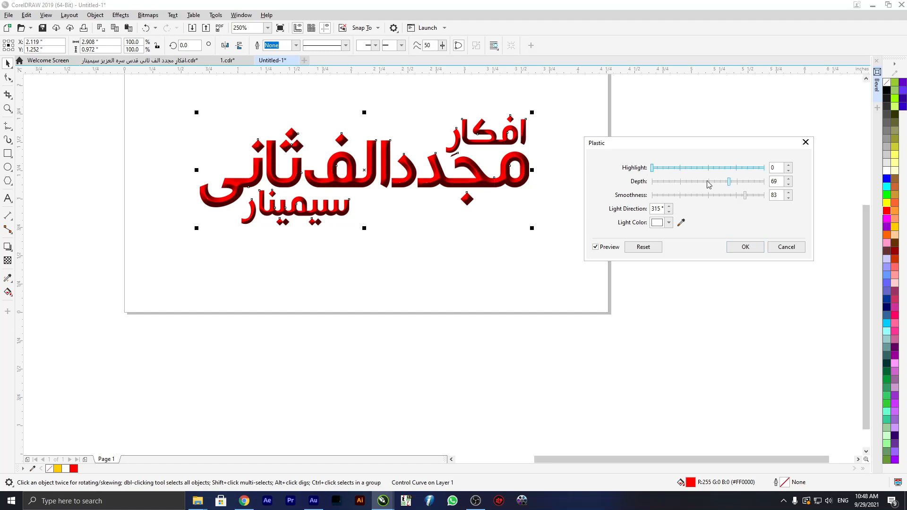
{"action": "left_click_drag", "start_coordinate": [730, 184], "coordinate": [623, 185]}
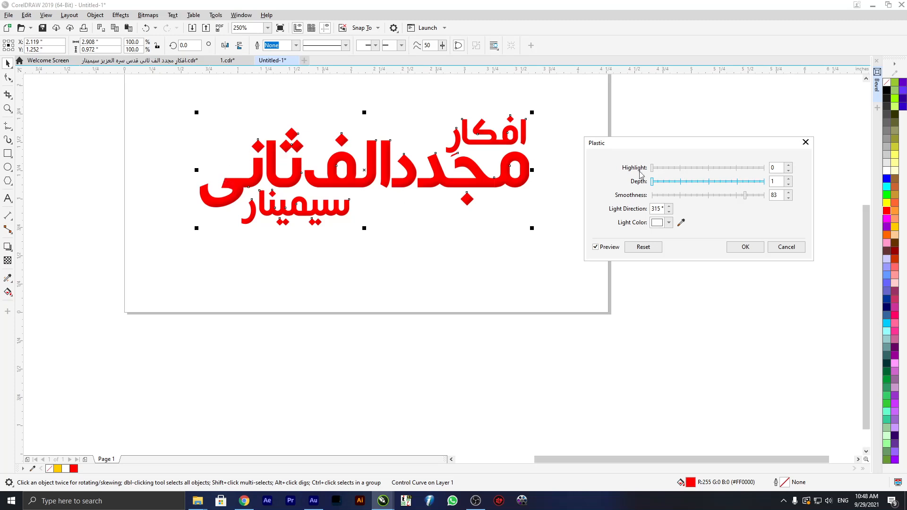
{"action": "left_click", "coordinate": [764, 196]}
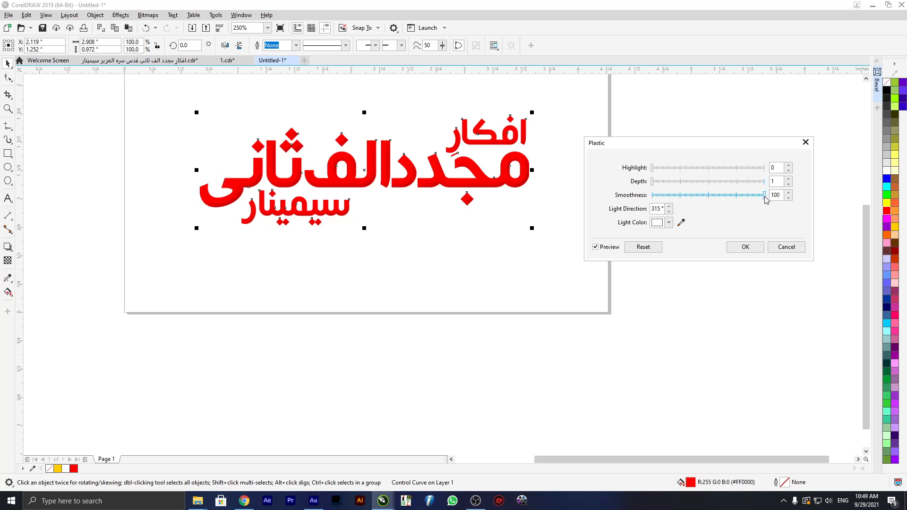
{"action": "left_click_drag", "start_coordinate": [764, 196], "coordinate": [713, 197]}
{"action": "left_click", "coordinate": [731, 250]}
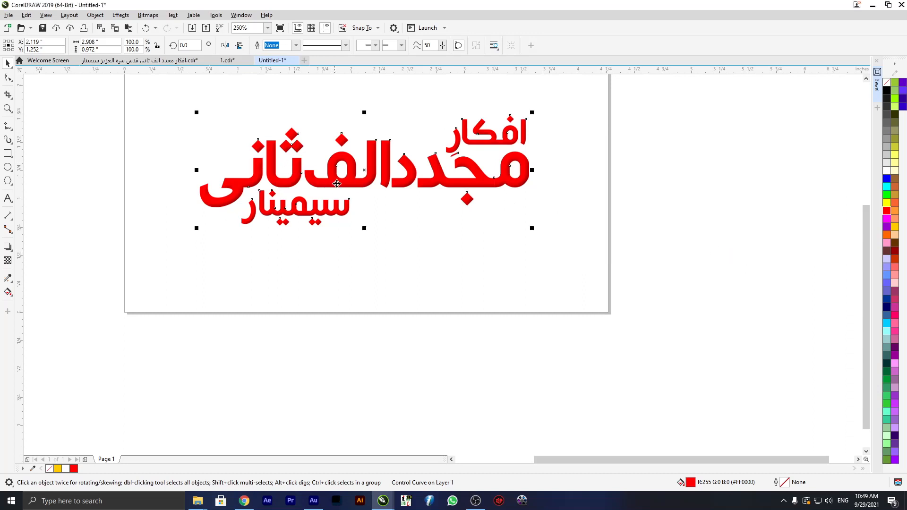
Move the title up the page and give it a vertical fountain fill running from red to white
{"action": "scroll", "coordinate": [392, 186], "scroll_direction": "down", "scroll_amount": 4}
{"action": "scroll", "coordinate": [392, 186], "scroll_direction": "up", "scroll_amount": 5}
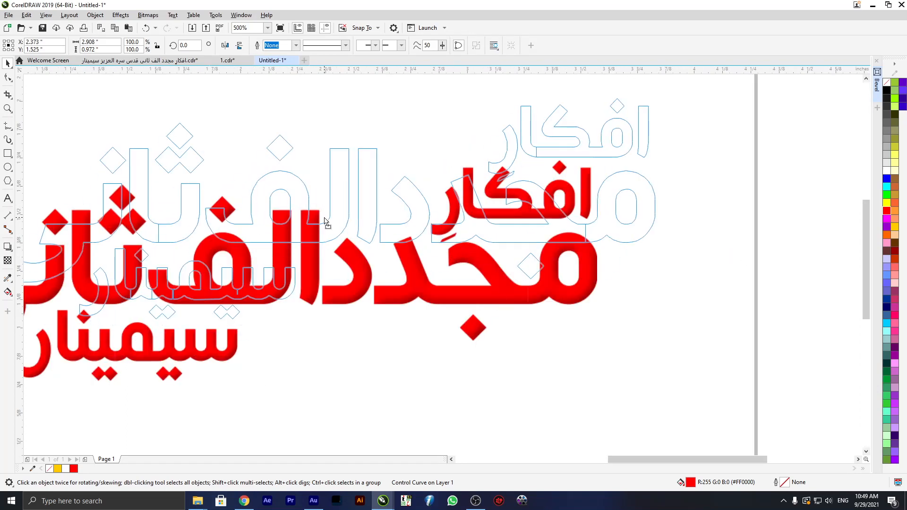
{"action": "scroll", "coordinate": [359, 202], "scroll_direction": "right", "scroll_amount": 3}
{"action": "scroll", "coordinate": [359, 202], "scroll_direction": "up", "scroll_amount": 2}
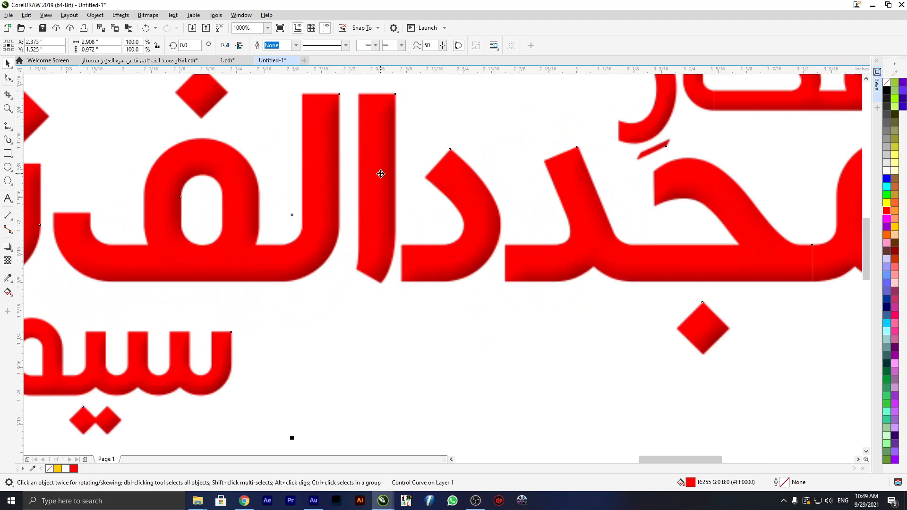
{"action": "scroll", "coordinate": [381, 173], "scroll_direction": "down", "scroll_amount": 2}
{"action": "key", "text": "g"}
{"action": "left_click_drag", "start_coordinate": [374, 115], "coordinate": [369, 230]}
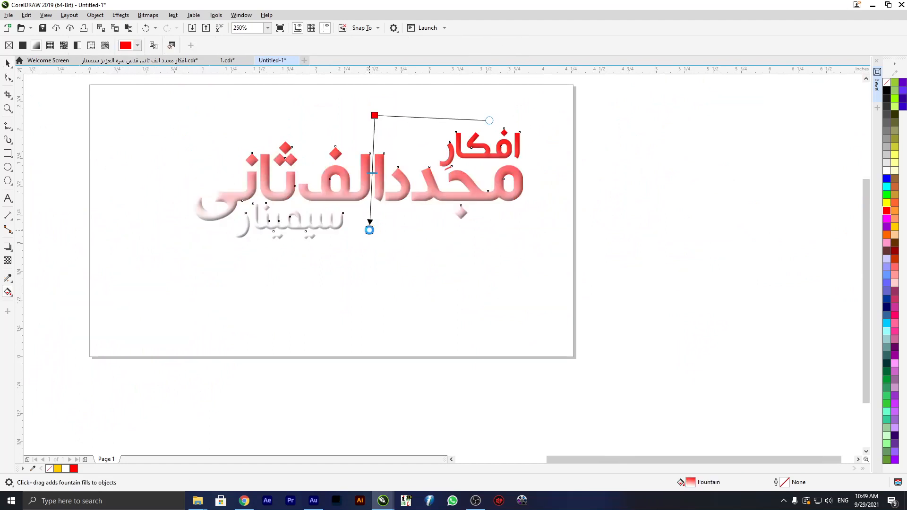
Recolor the title's vertical fountain fill to run from blue to red and extend its red end slightly below the text
{"action": "left_click", "coordinate": [886, 212]}
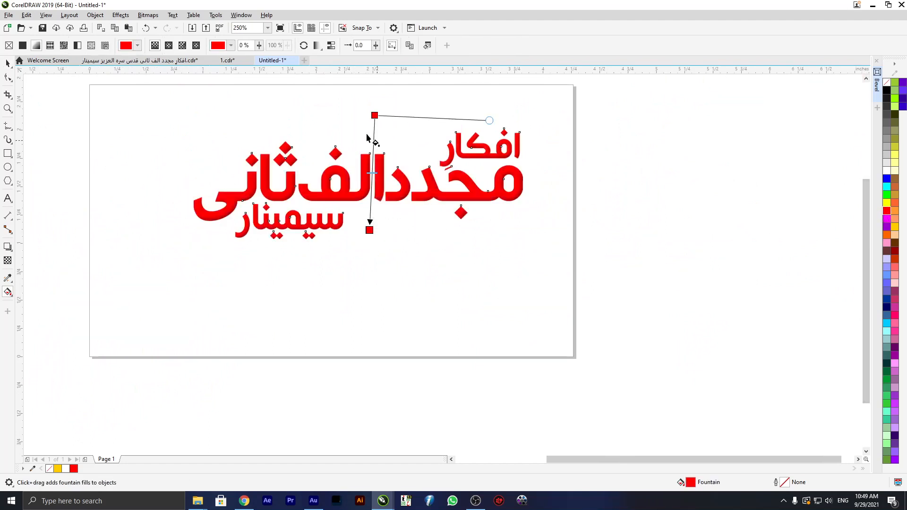
{"action": "left_click", "coordinate": [374, 115]}
{"action": "left_click", "coordinate": [671, 183]}
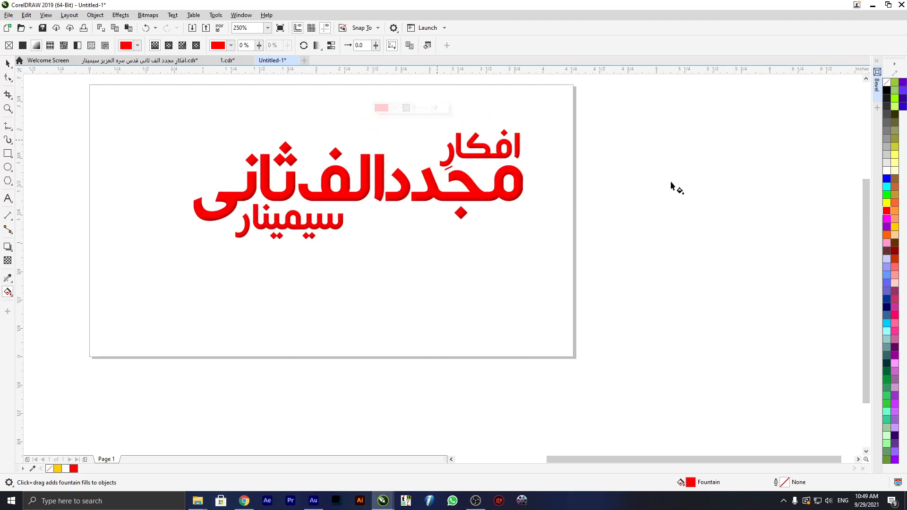
{"action": "left_click", "coordinate": [889, 228]}
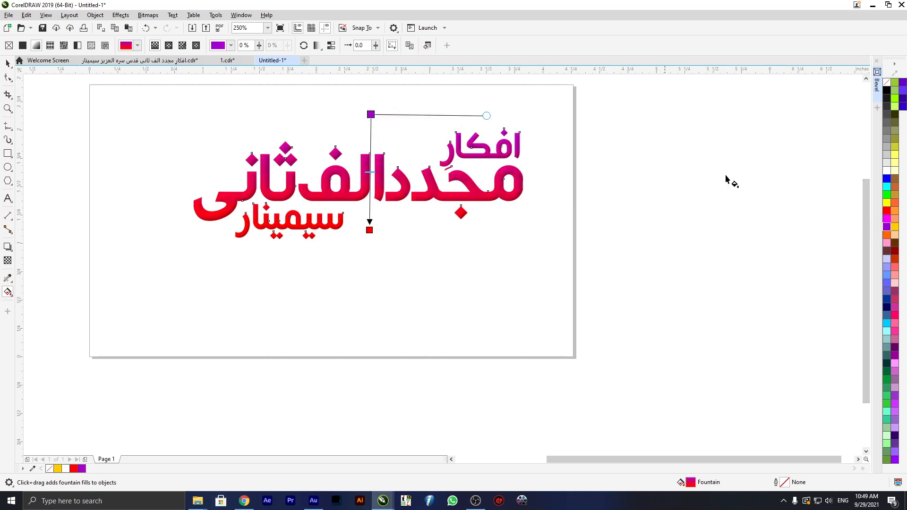
{"action": "left_click", "coordinate": [887, 181]}
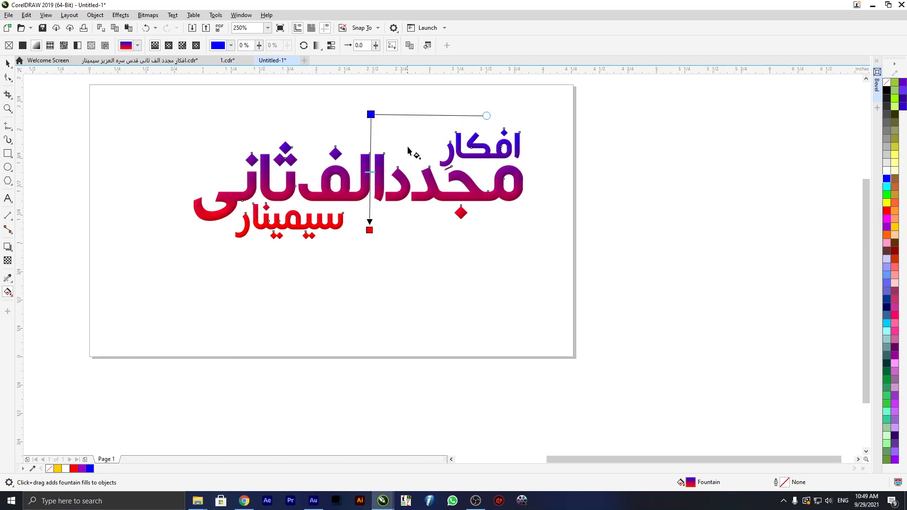
{"action": "left_click_drag", "start_coordinate": [369, 230], "coordinate": [366, 247]}
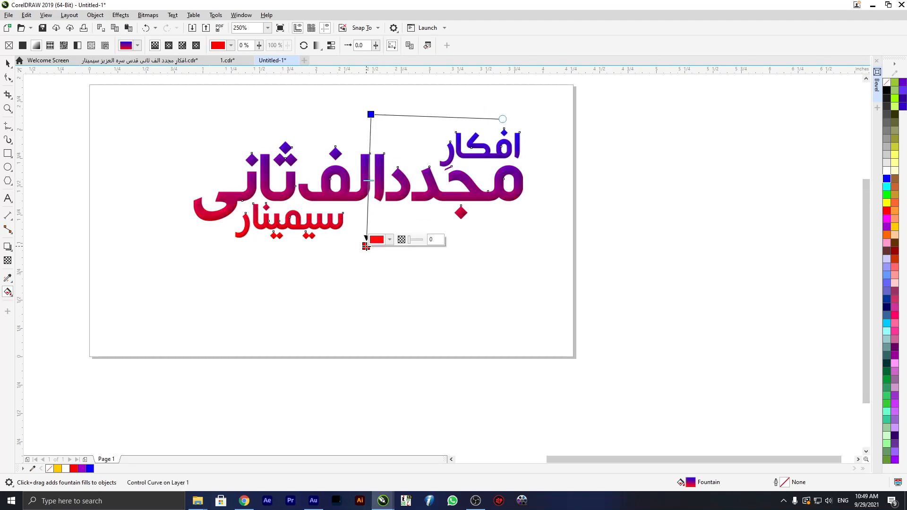
{"action": "left_click", "coordinate": [8, 62]}
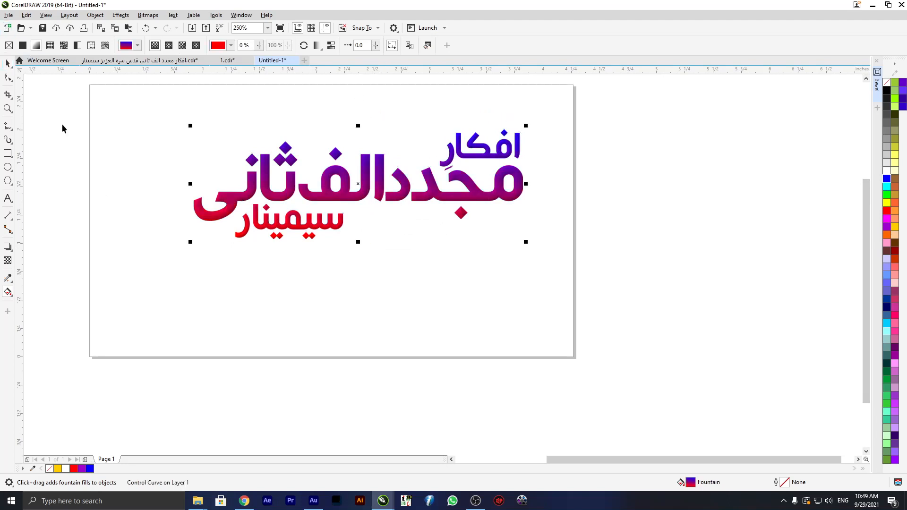
Place a duplicate of the blue-to-red title so one copy sits up and to the left of the other
{"action": "left_click_drag", "start_coordinate": [367, 215], "coordinate": [394, 216]}
{"action": "scroll", "coordinate": [375, 178], "scroll_direction": "down", "scroll_amount": 2}
{"action": "scroll", "coordinate": [383, 183], "scroll_direction": "up", "scroll_amount": 2}
{"action": "left_click_drag", "start_coordinate": [334, 178], "coordinate": [270, 171]}
{"action": "right_click", "coordinate": [270, 171]}
{"action": "left_click", "coordinate": [119, 16]}
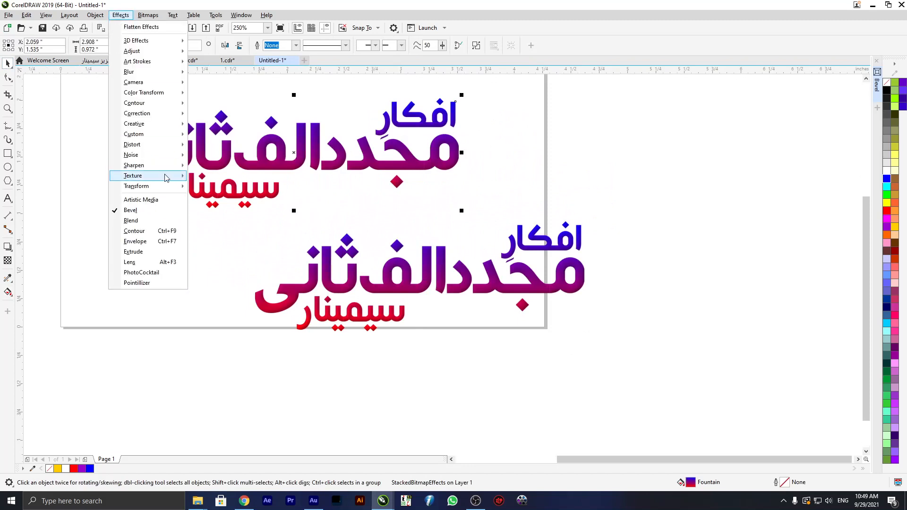
{"action": "mouse_move", "coordinate": [170, 177]}
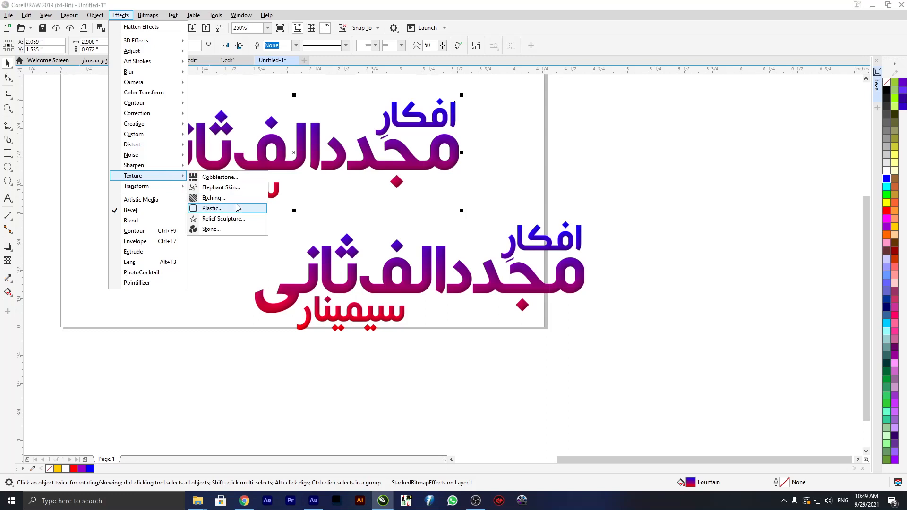
{"action": "left_click", "coordinate": [561, 194]}
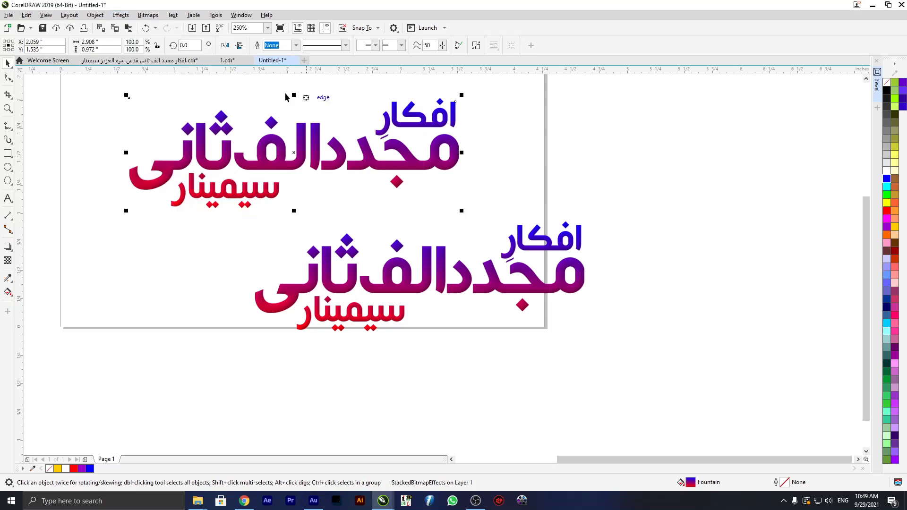
In the 1.cdr document, move the red title off the banner to the upper left and pull the blue title above the banner
{"action": "left_click", "coordinate": [227, 60]}
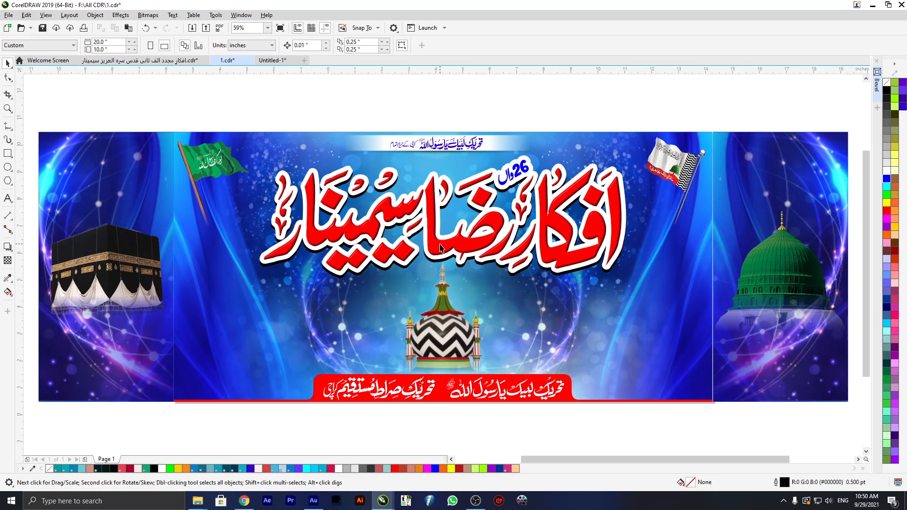
{"action": "left_click_drag", "start_coordinate": [440, 247], "coordinate": [483, 237]}
{"action": "scroll", "coordinate": [462, 212], "scroll_direction": "down", "scroll_amount": 2}
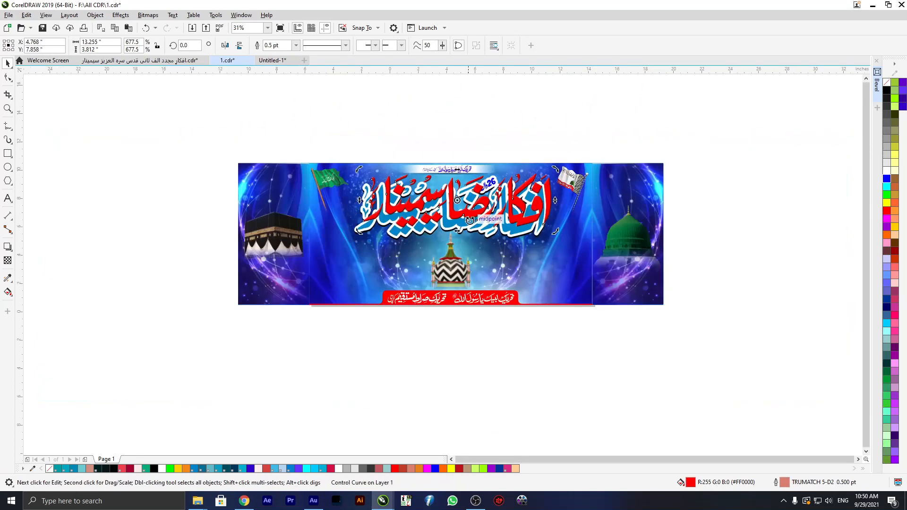
{"action": "left_click", "coordinate": [486, 154]}
{"action": "left_click_drag", "start_coordinate": [486, 207], "coordinate": [268, 136]}
{"action": "scroll", "coordinate": [268, 136], "scroll_direction": "up", "scroll_amount": 2}
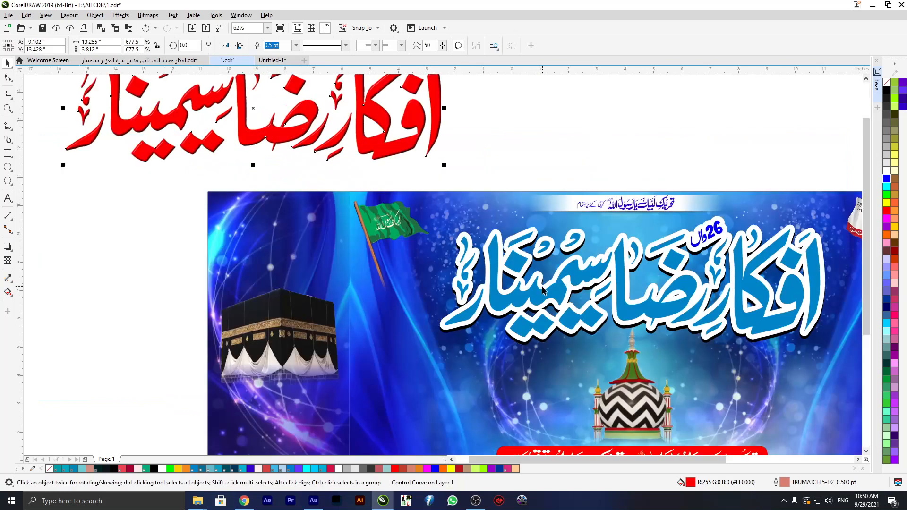
{"action": "left_click_drag", "start_coordinate": [545, 298], "coordinate": [584, 131]}
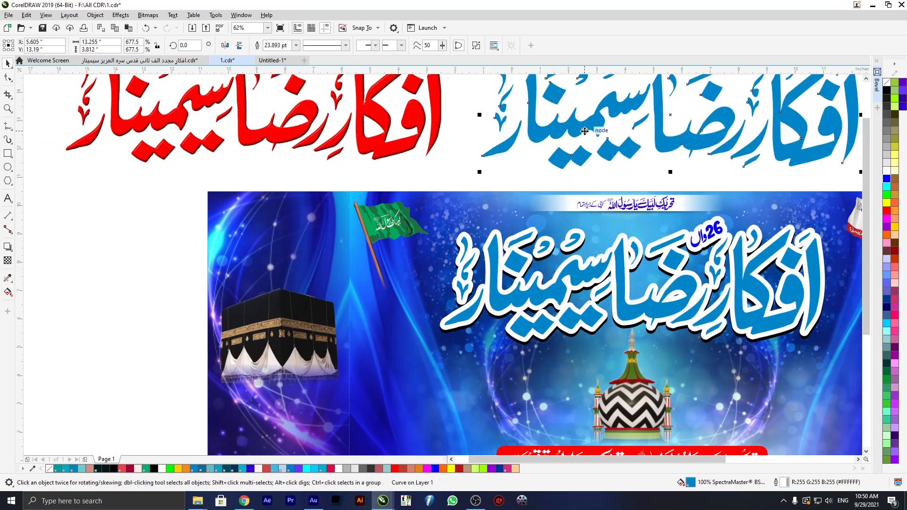
Paste the blue title into the Untitled-1 document, reposition it above the page and remove its outline
{"action": "left_click", "coordinate": [273, 59]}
{"action": "key", "text": "ctrl+v"}
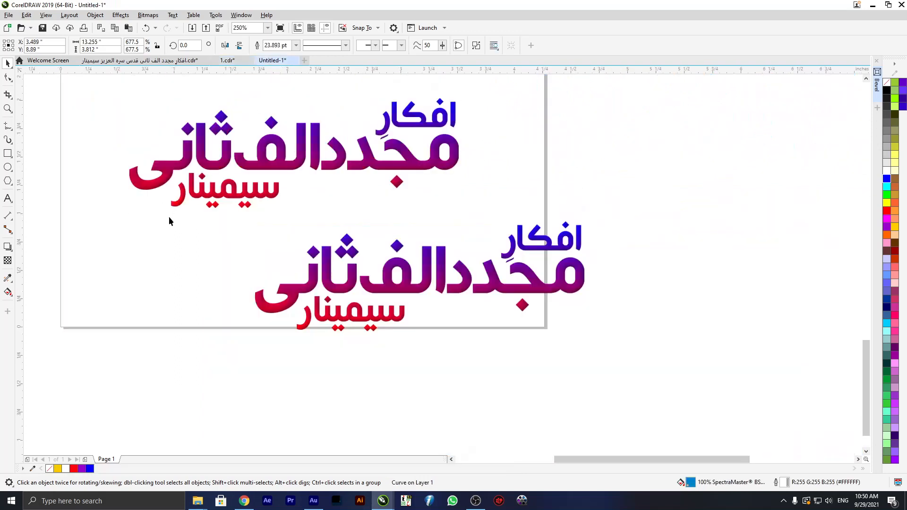
{"action": "key", "text": "F4"}
{"action": "left_click_drag", "start_coordinate": [490, 146], "coordinate": [521, 193]}
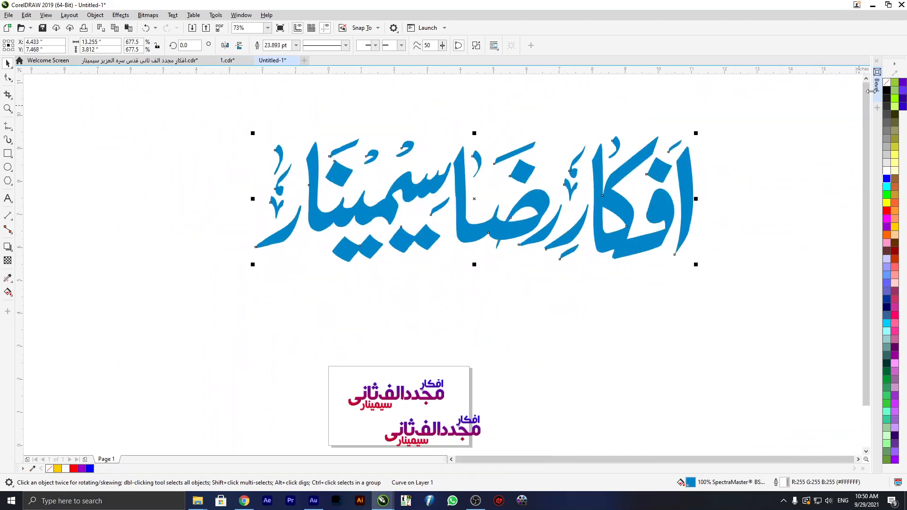
{"action": "right_click", "coordinate": [887, 82]}
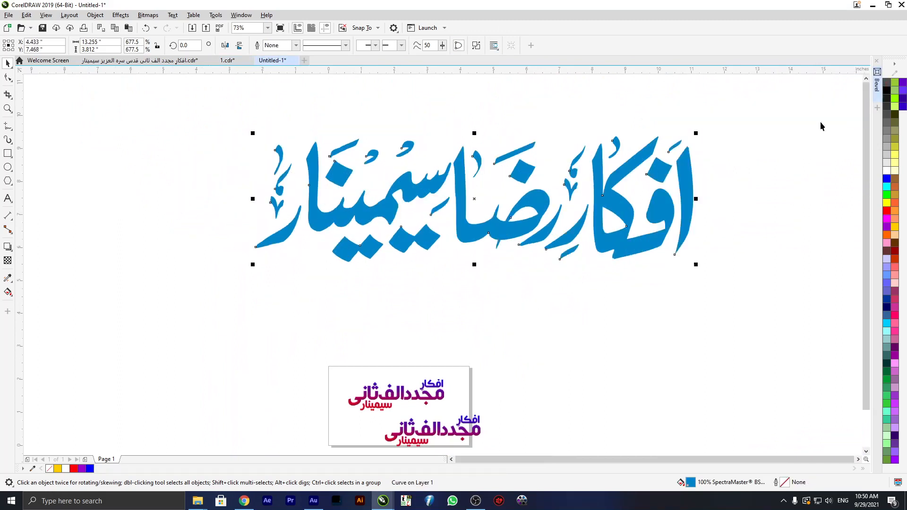
Try a drop shadow toward the lower left of the blue title, clear it, and undo the accidental rotation of the title
{"action": "left_click", "coordinate": [8, 246]}
{"action": "left_click_drag", "start_coordinate": [475, 199], "coordinate": [412, 255]}
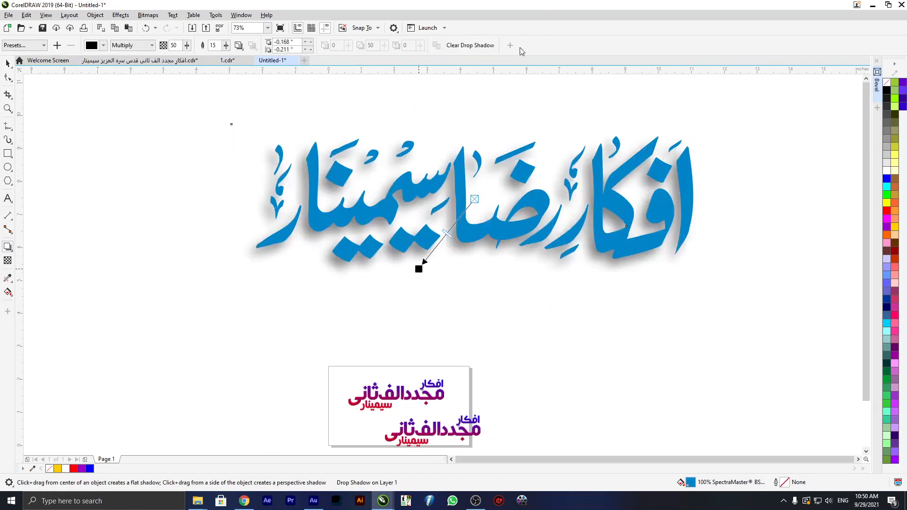
{"action": "left_click", "coordinate": [468, 46]}
{"action": "left_click", "coordinate": [8, 64]}
{"action": "left_click", "coordinate": [395, 203]}
{"action": "left_click_drag", "start_coordinate": [395, 203], "coordinate": [358, 206]}
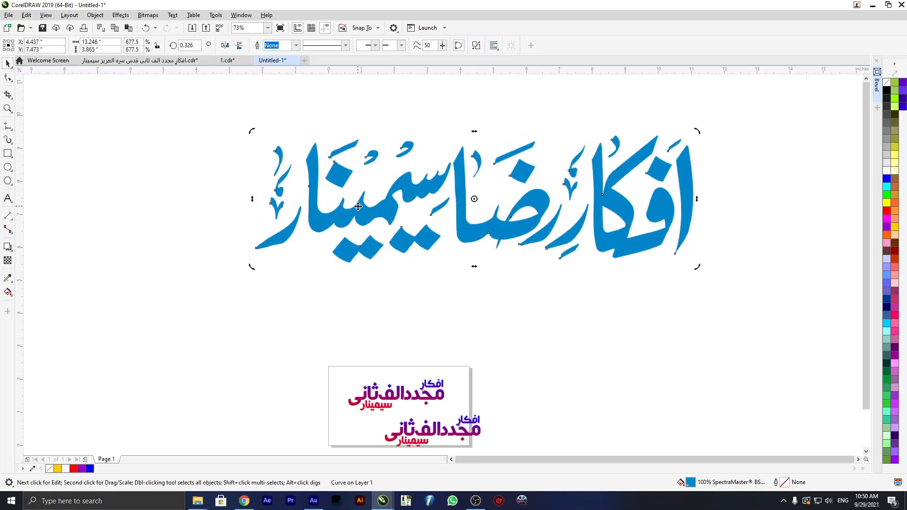
{"action": "key", "text": "ctrl+z"}
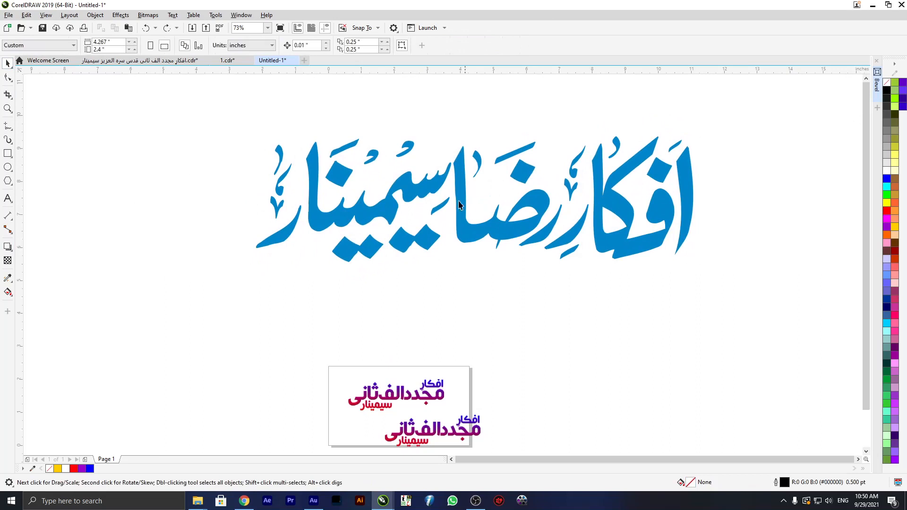
Move the blue title left and start a Plastic texture effect on it with highlight 7, depth 7 and smoothness 10
{"action": "left_click_drag", "start_coordinate": [459, 203], "coordinate": [377, 183]}
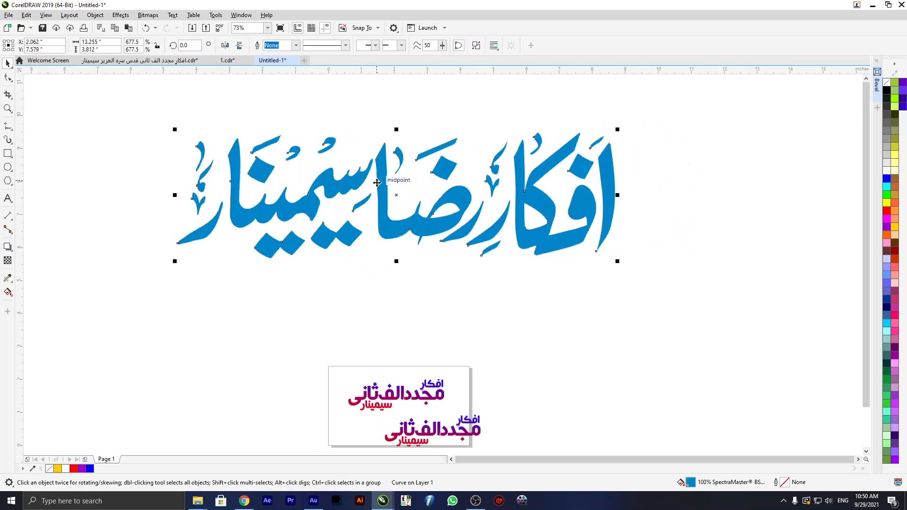
{"action": "left_click", "coordinate": [120, 15]}
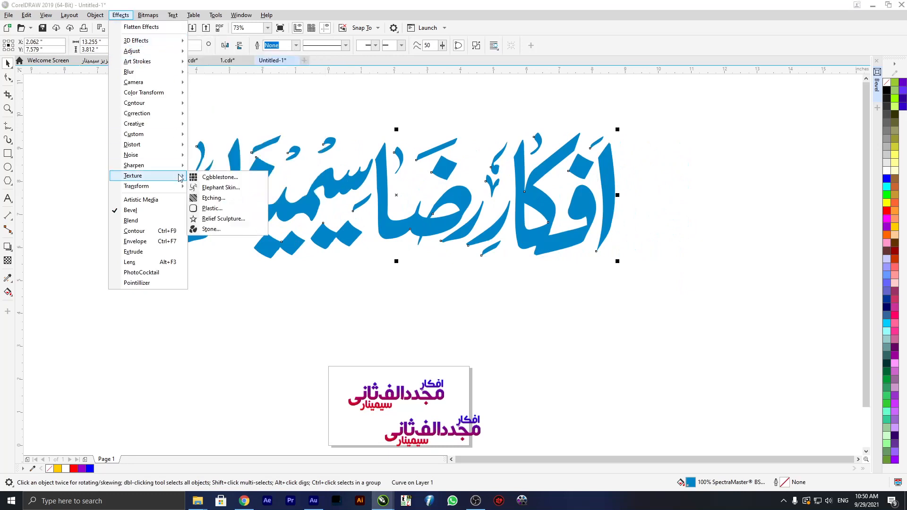
{"action": "left_click", "coordinate": [355, 214]}
{"action": "left_click_drag", "start_coordinate": [452, 189], "coordinate": [678, 137]}
{"action": "left_click_drag", "start_coordinate": [658, 189], "coordinate": [643, 192]}
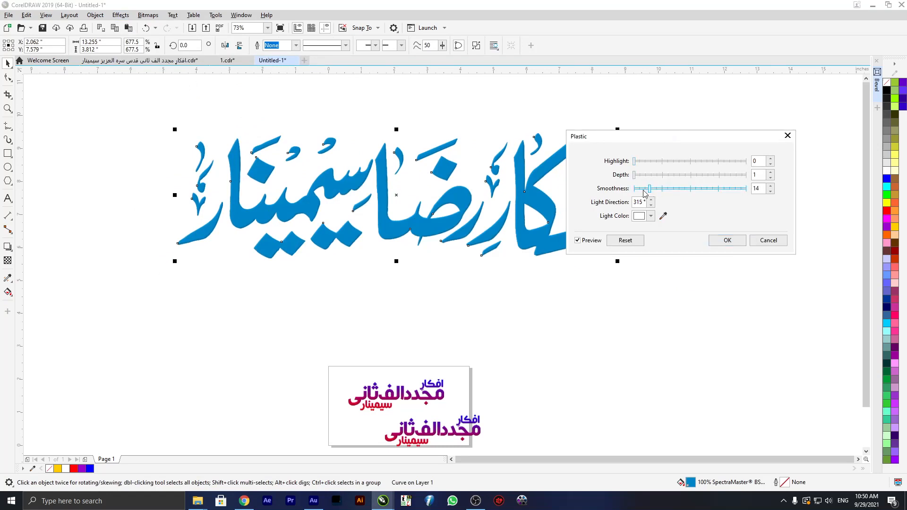
{"action": "left_click", "coordinate": [642, 176]}
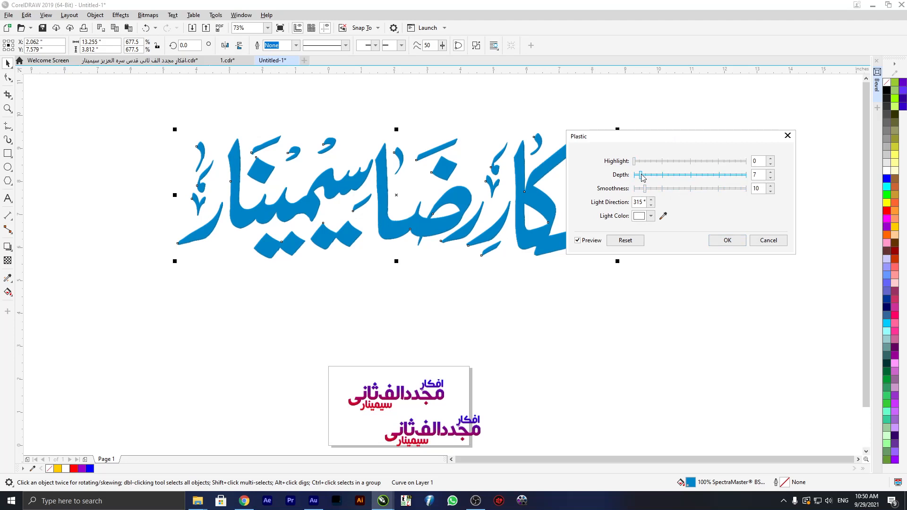
{"action": "left_click", "coordinate": [642, 161]}
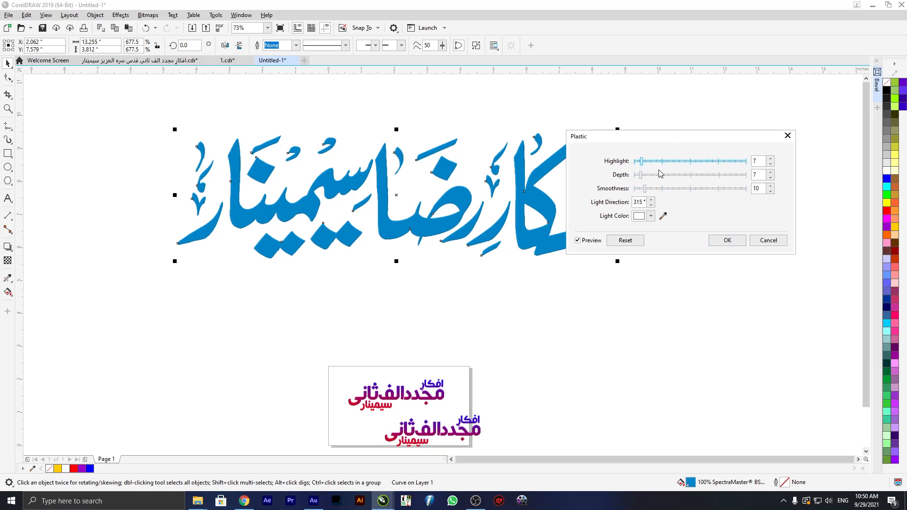
Set the Plastic effect's depth to 58, smoothness to 8 and highlight to 31
{"action": "left_click", "coordinate": [650, 175]}
{"action": "left_click", "coordinate": [660, 176]}
{"action": "left_click", "coordinate": [665, 179]}
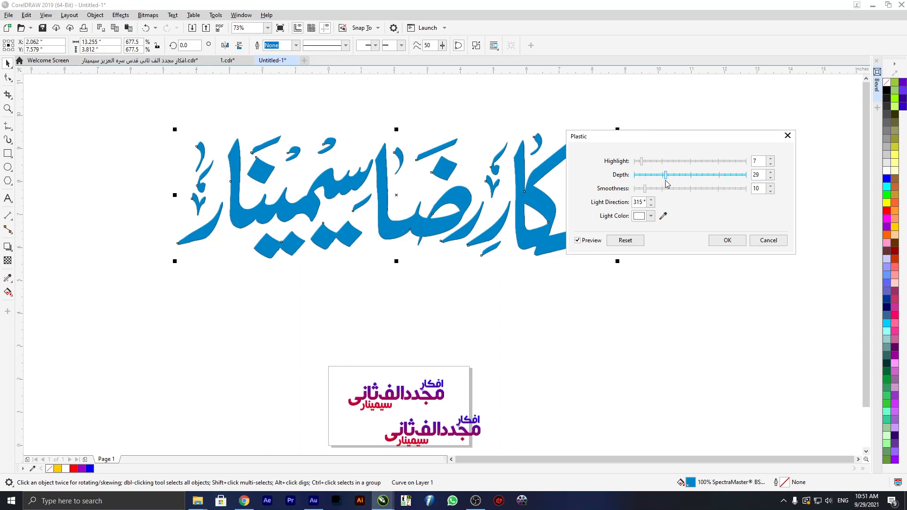
{"action": "left_click", "coordinate": [637, 191]}
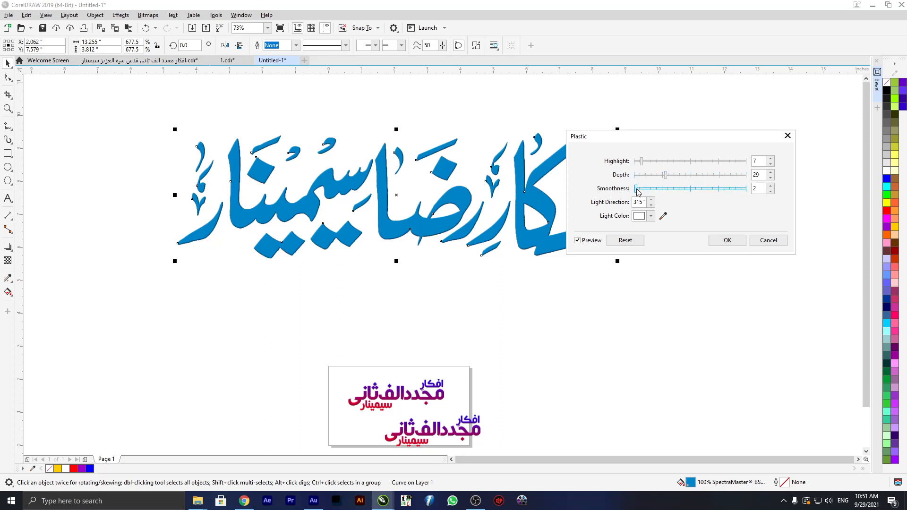
{"action": "left_click_drag", "start_coordinate": [636, 189], "coordinate": [699, 175]}
{"action": "left_click", "coordinate": [643, 188]}
{"action": "left_click", "coordinate": [664, 162]}
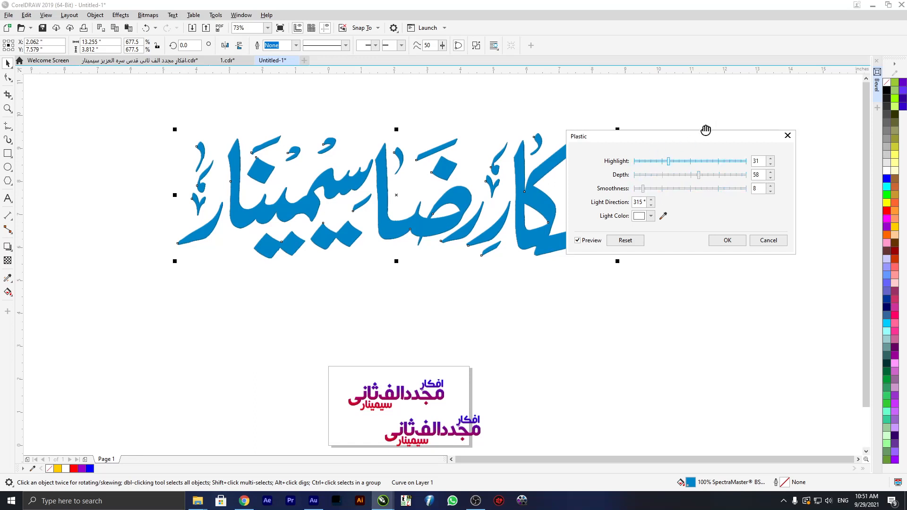
Set the Plastic effect's smoothness to 55 and apply the effect to the blue title
{"action": "left_click_drag", "start_coordinate": [658, 140], "coordinate": [648, 122]}
{"action": "left_click_drag", "start_coordinate": [660, 169], "coordinate": [678, 171]}
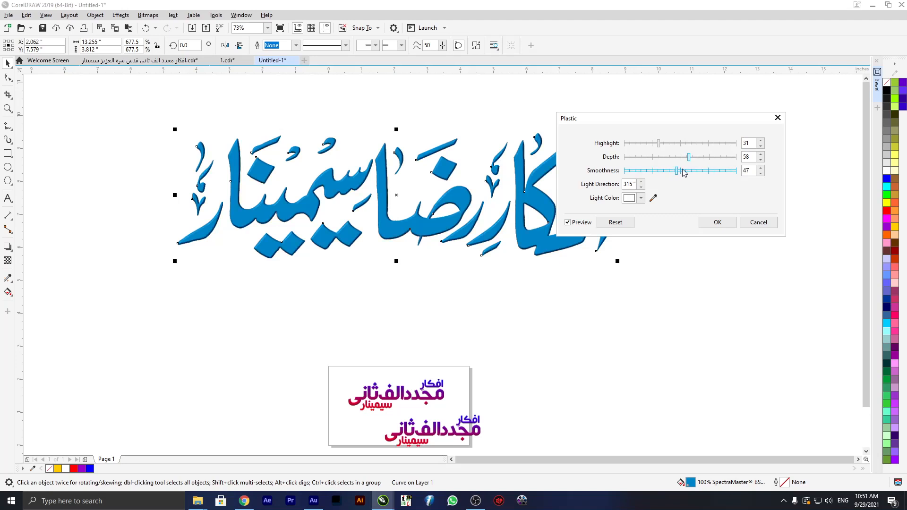
{"action": "left_click", "coordinate": [686, 173]}
{"action": "left_click", "coordinate": [717, 223]}
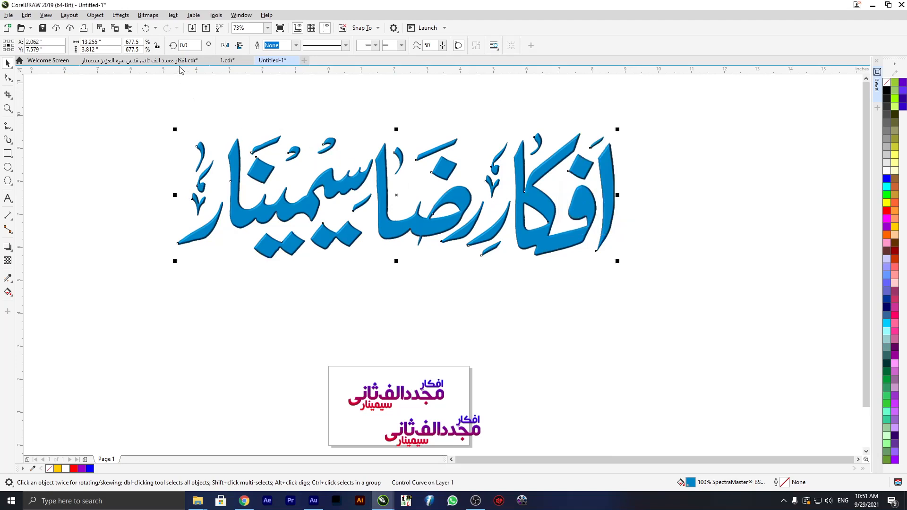
Nudge the red title in 1.cdr slightly downward, and fill the large plastic-effect title in Untitled-1 with red
{"action": "left_click", "coordinate": [227, 60]}
{"action": "mouse_move", "coordinate": [272, 132]}
{"action": "left_mouse_down"}
{"action": "mouse_move", "coordinate": [261, 143]}
{"action": "mouse_move", "coordinate": [278, 142]}
{"action": "left_mouse_up"}
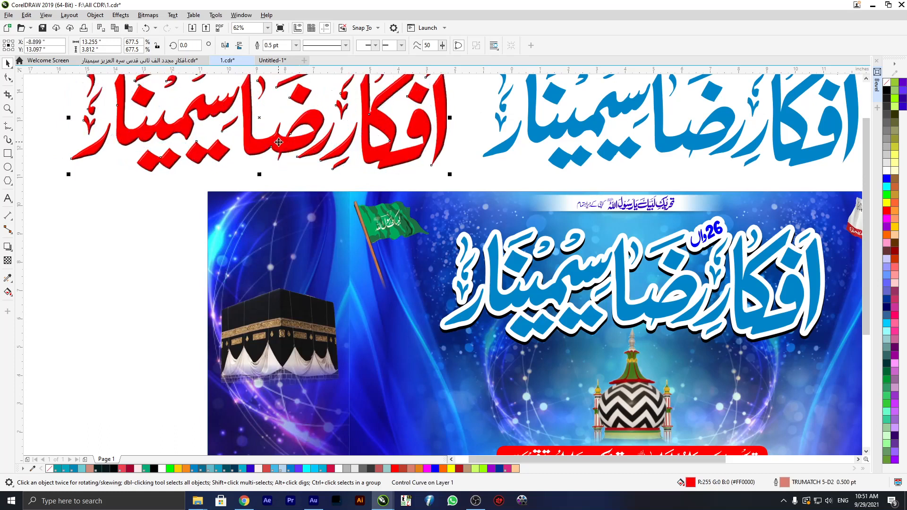
{"action": "left_click", "coordinate": [270, 61]}
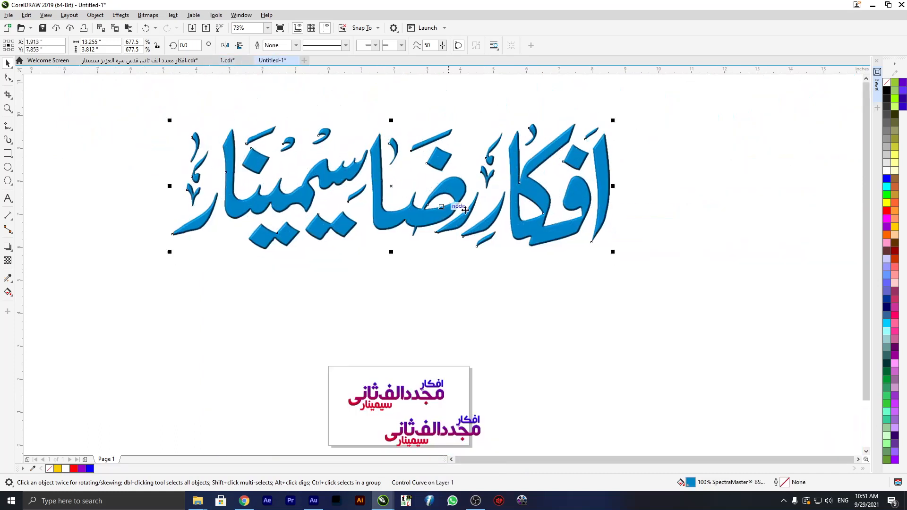
{"action": "left_click", "coordinate": [886, 211]}
{"action": "left_click_drag", "start_coordinate": [422, 220], "coordinate": [434, 242]}
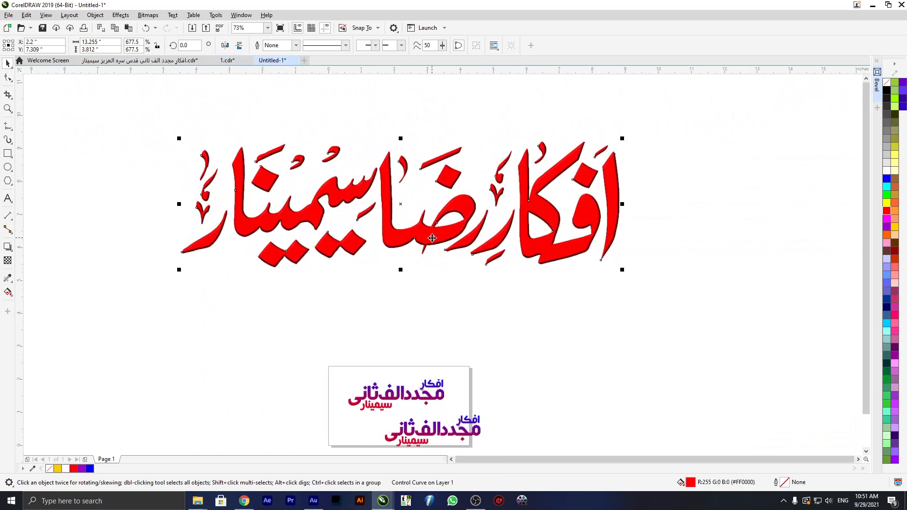
Start a Plastic texture effect on the large red title, with highlight 76 and depth 35
{"action": "left_click", "coordinate": [131, 16]}
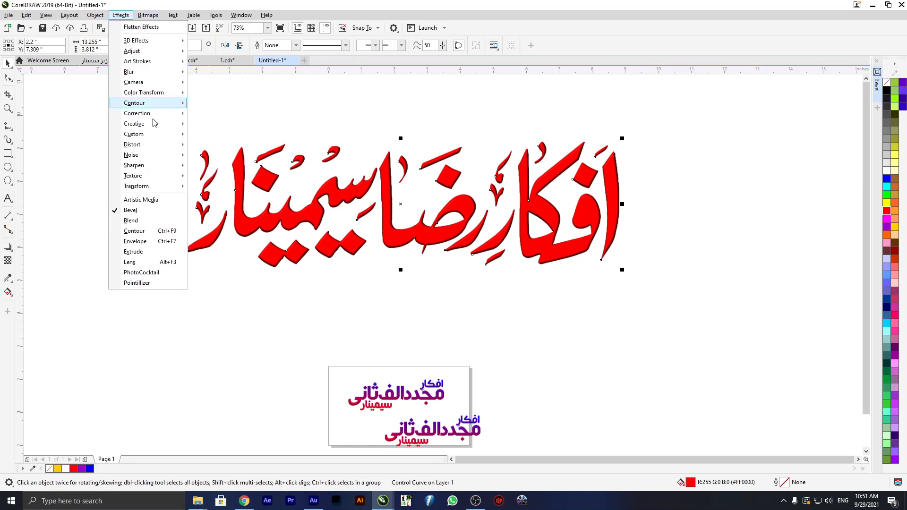
{"action": "mouse_move", "coordinate": [183, 178]}
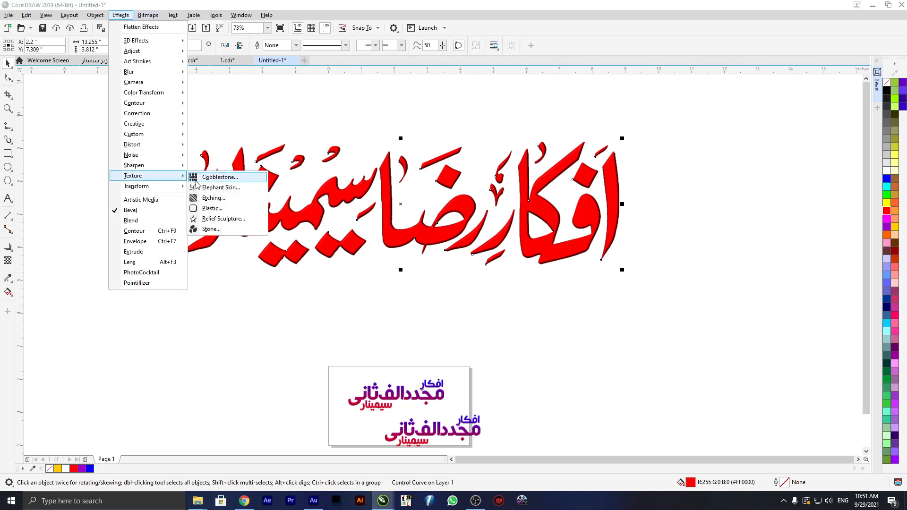
{"action": "left_click", "coordinate": [231, 208]}
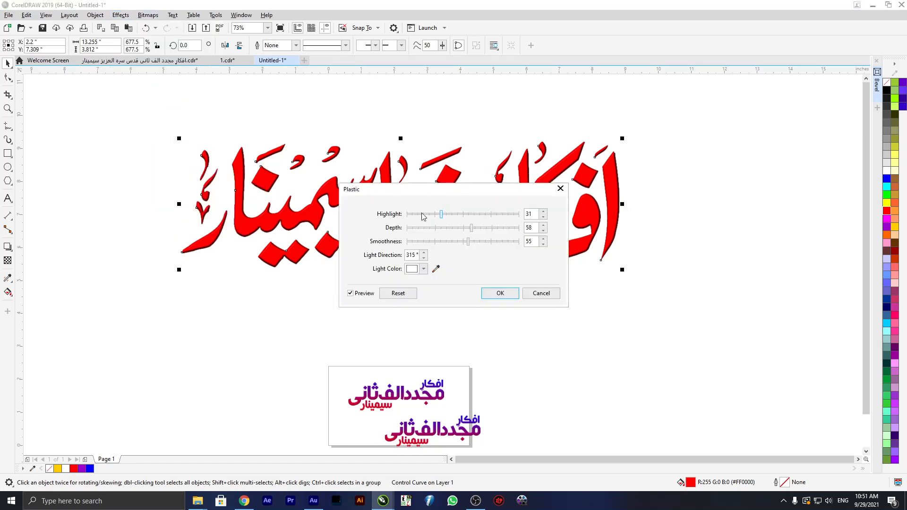
{"action": "left_click", "coordinate": [491, 215]}
{"action": "left_click_drag", "start_coordinate": [408, 189], "coordinate": [555, 138]}
{"action": "left_click", "coordinate": [593, 178]}
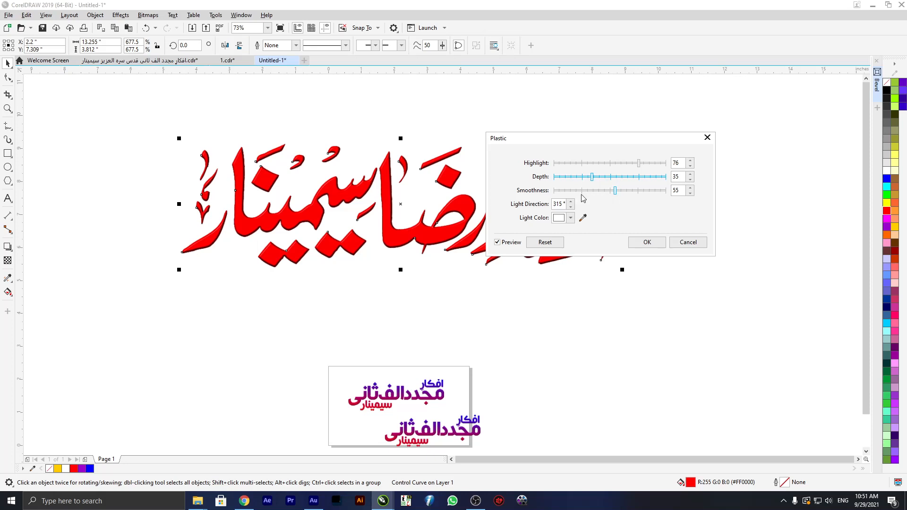
Set the Plastic effect's smoothness to 100 and apply the effect to the red title
{"action": "left_click", "coordinate": [576, 190]}
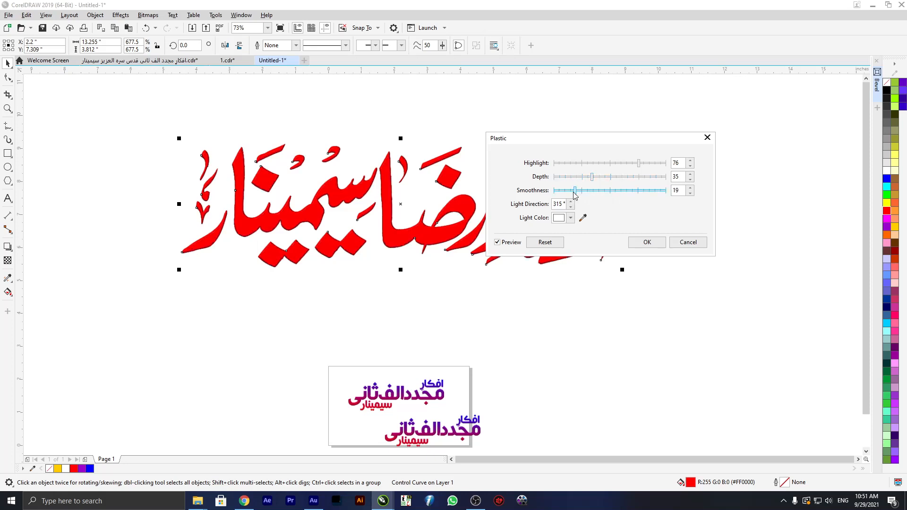
{"action": "left_click_drag", "start_coordinate": [575, 192], "coordinate": [631, 186]}
{"action": "left_click", "coordinate": [667, 191]}
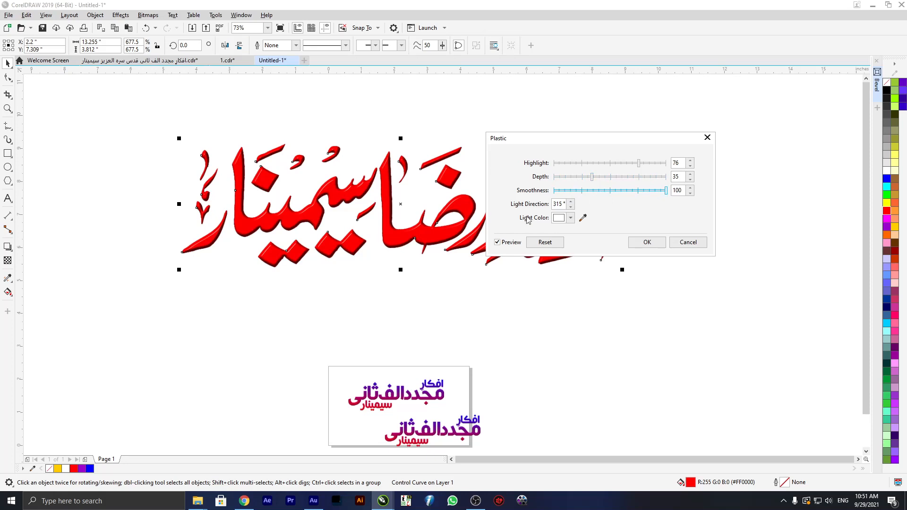
{"action": "left_click", "coordinate": [638, 242]}
Copy the blue title from 1.cdr, paste it into Untitled-1 beside the red title, and remove the pasted title's outline
{"action": "left_click", "coordinate": [227, 60]}
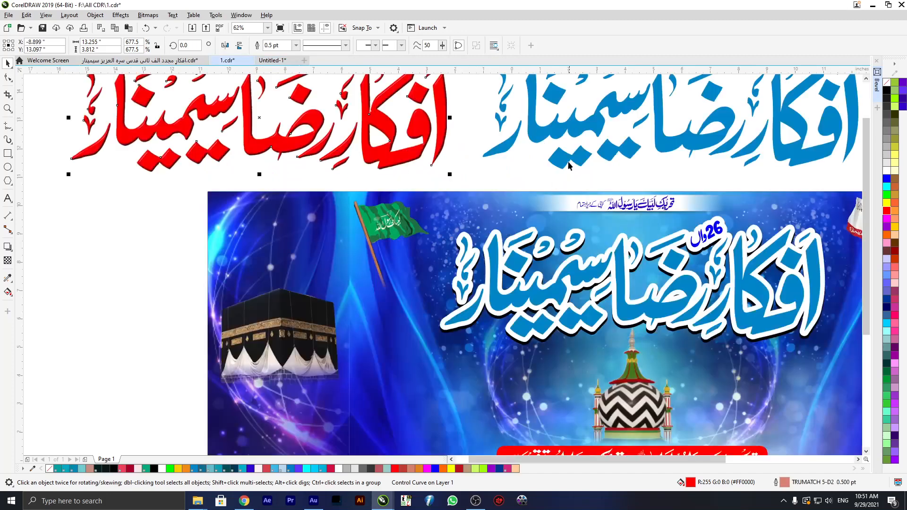
{"action": "left_click_drag", "start_coordinate": [561, 144], "coordinate": [527, 140]}
{"action": "left_click", "coordinate": [272, 60]}
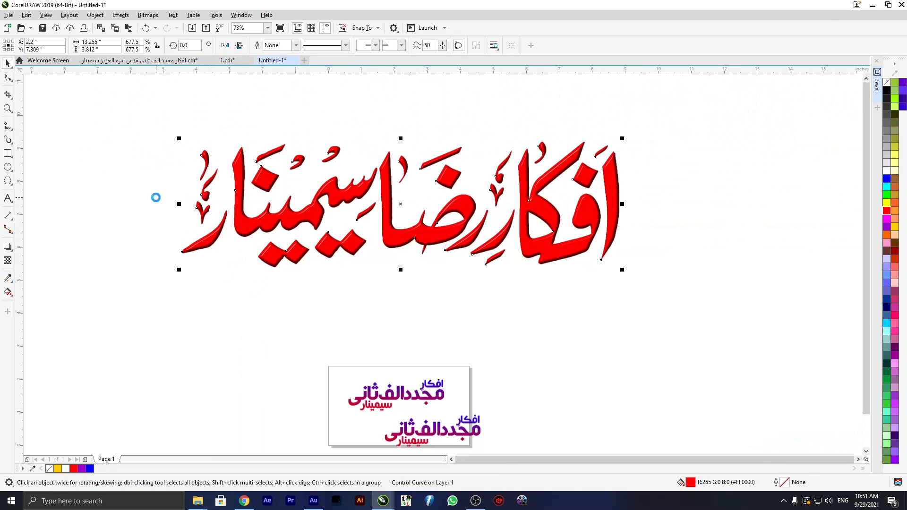
{"action": "key", "text": "ctrl+v"}
{"action": "left_click_drag", "start_coordinate": [331, 199], "coordinate": [704, 267]}
{"action": "right_click", "coordinate": [886, 83]}
Copy the pasted title's blue fill onto the plastic-effect red title, and delete the pasted blue title
{"action": "left_click_drag", "start_coordinate": [699, 222], "coordinate": [610, 190]}
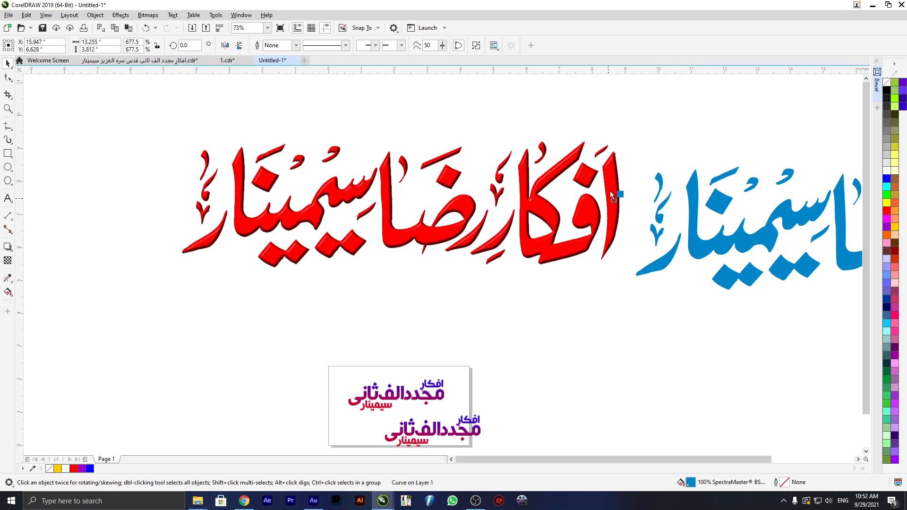
{"action": "left_click_drag", "start_coordinate": [677, 320], "coordinate": [678, 323]}
{"action": "left_click_drag", "start_coordinate": [699, 241], "coordinate": [705, 293]}
{"action": "key", "text": "Delete"}
Fill the blue plastic-effect title with golden yellow #FFCC00
{"action": "scroll", "coordinate": [297, 259], "scroll_direction": "down", "scroll_amount": 1}
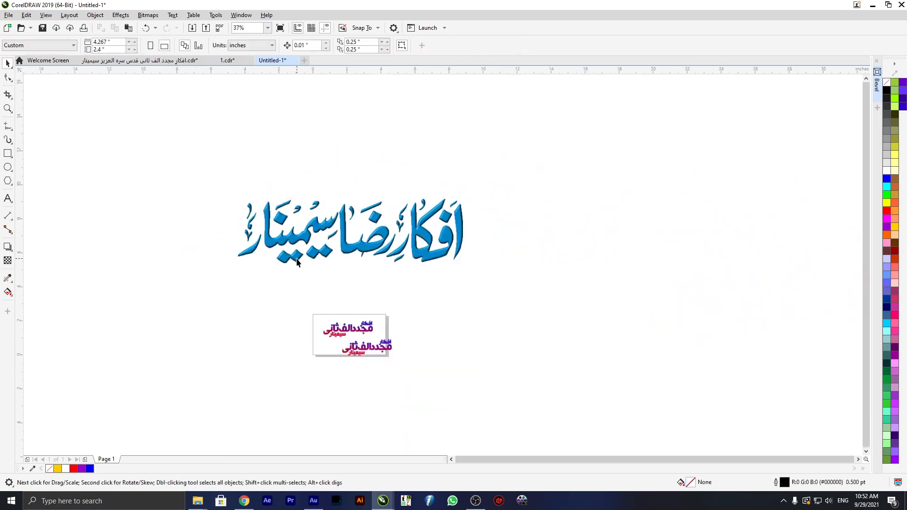
{"action": "scroll", "coordinate": [297, 261], "scroll_direction": "up", "scroll_amount": 2}
{"action": "left_click", "coordinate": [306, 212]}
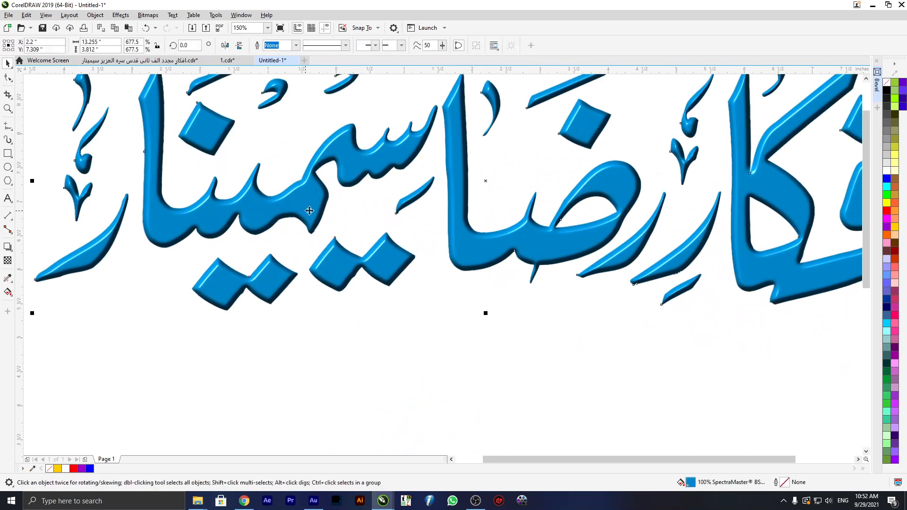
{"action": "left_click", "coordinate": [895, 220]}
{"action": "left_click", "coordinate": [894, 227]}
Scale the yellow title down to about 5.86 by 1.68 inches and place it just above the page
{"action": "scroll", "coordinate": [495, 175], "scroll_direction": "down", "scroll_amount": 2}
{"action": "left_click_drag", "start_coordinate": [471, 169], "coordinate": [449, 186]}
{"action": "scroll", "coordinate": [469, 203], "scroll_direction": "up", "scroll_amount": 2}
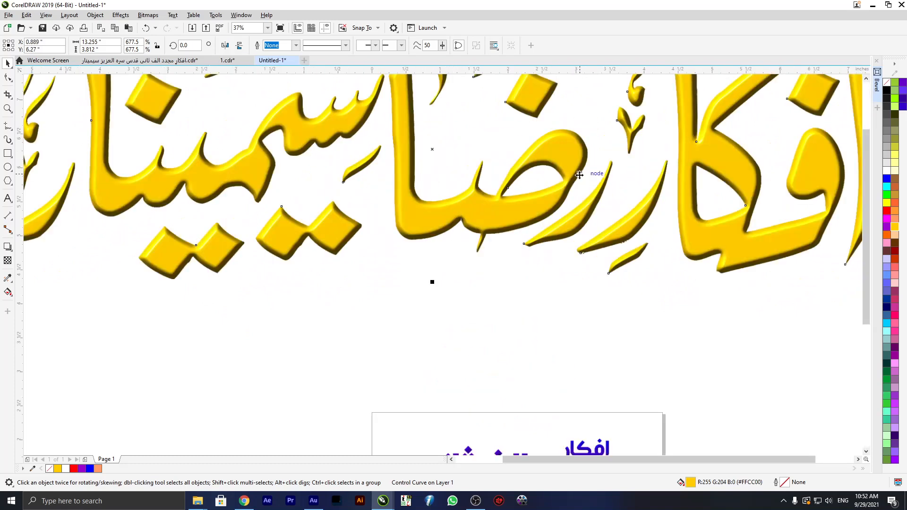
{"action": "scroll", "coordinate": [579, 168], "scroll_direction": "down", "scroll_amount": 1}
{"action": "left_click_drag", "start_coordinate": [734, 236], "coordinate": [479, 160]}
{"action": "left_click_drag", "start_coordinate": [414, 144], "coordinate": [551, 259]}
{"action": "scroll", "coordinate": [595, 255], "scroll_direction": "up", "scroll_amount": 1}
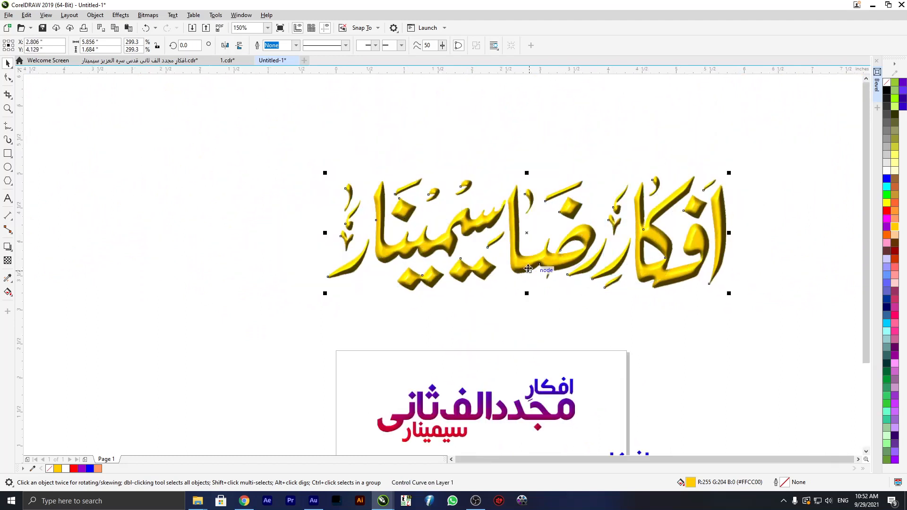